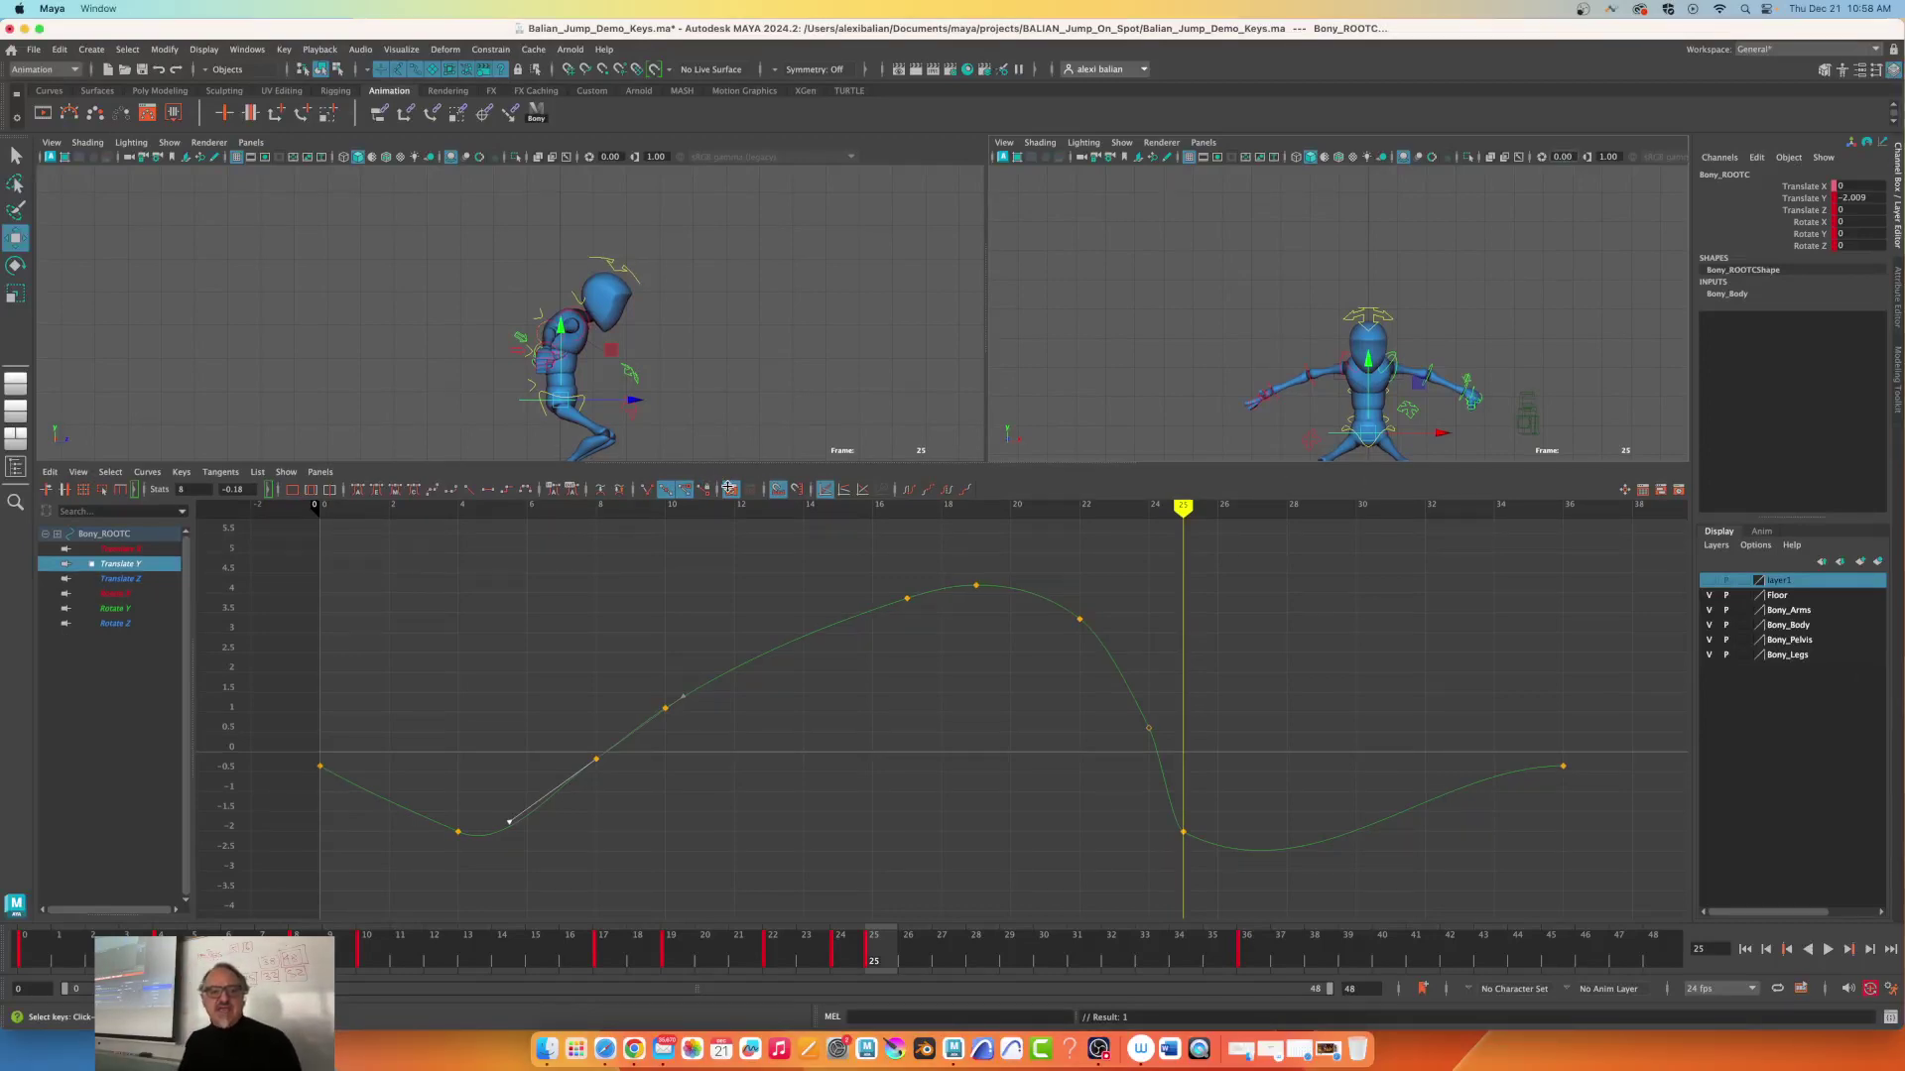
Enlarge the character views, select all controls, and scrub the opening frames from frame 4
{"action": "left_click_drag", "start_coordinate": [717, 464], "coordinate": [739, 618]}
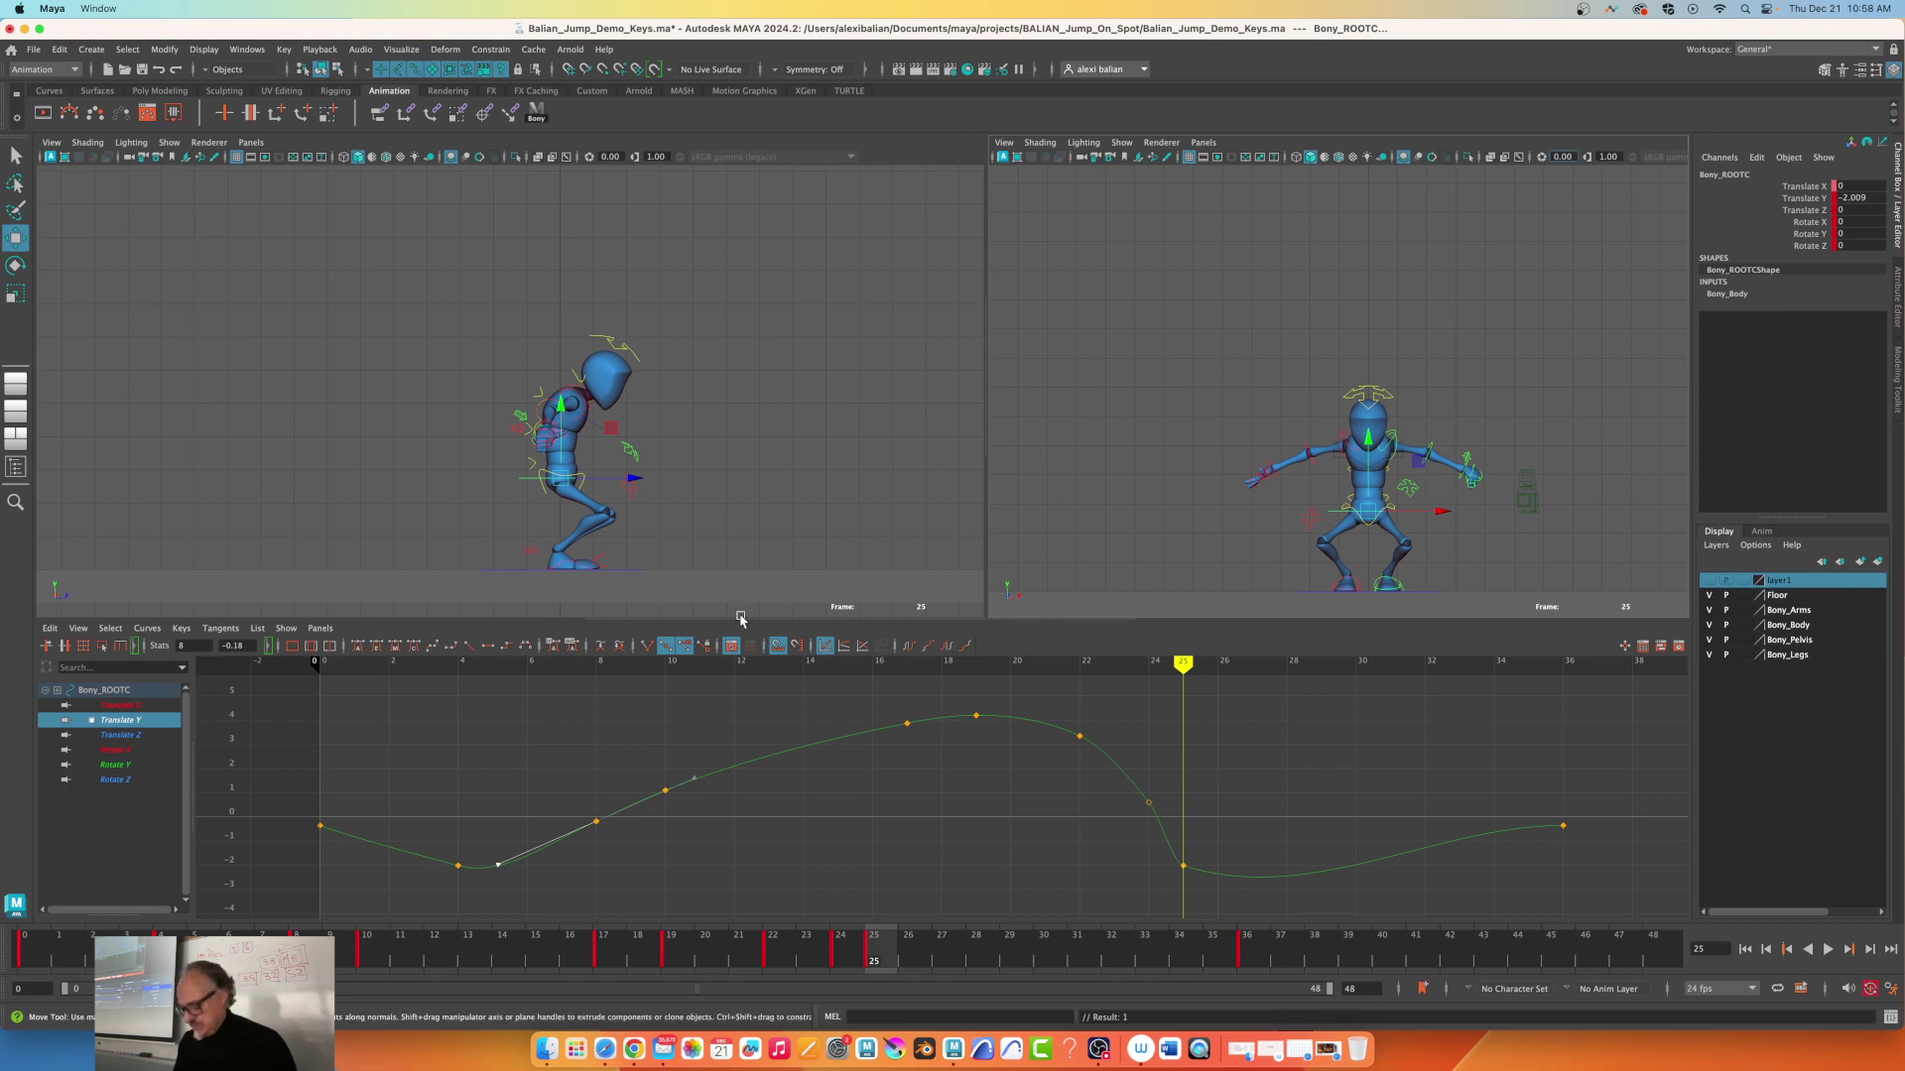
{"action": "left_click_drag", "start_coordinate": [699, 597], "coordinate": [490, 234]}
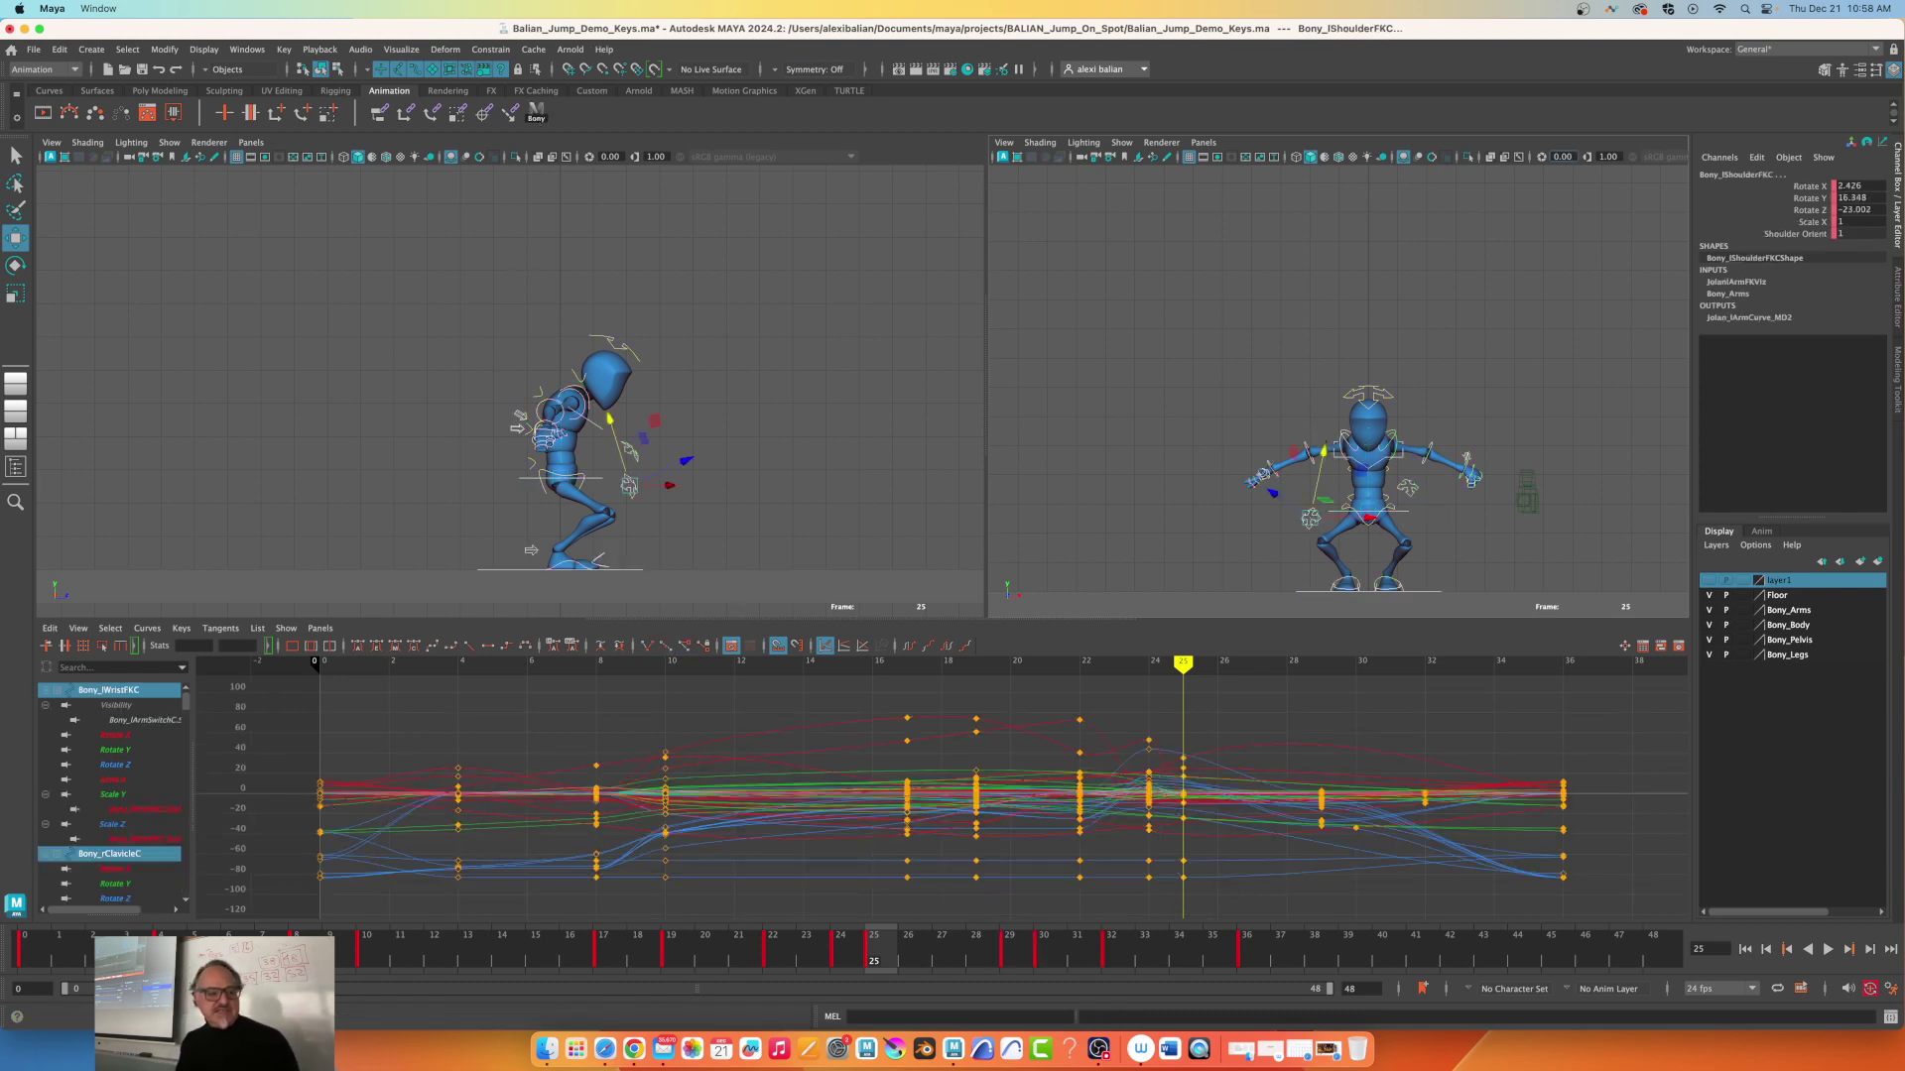
{"action": "left_click", "coordinate": [458, 662]}
{"action": "mouse_move", "coordinate": [55, 952]}
{"action": "left_mouse_down"}
{"action": "mouse_move", "coordinate": [20, 953]}
{"action": "mouse_move", "coordinate": [90, 952]}
{"action": "left_mouse_up"}
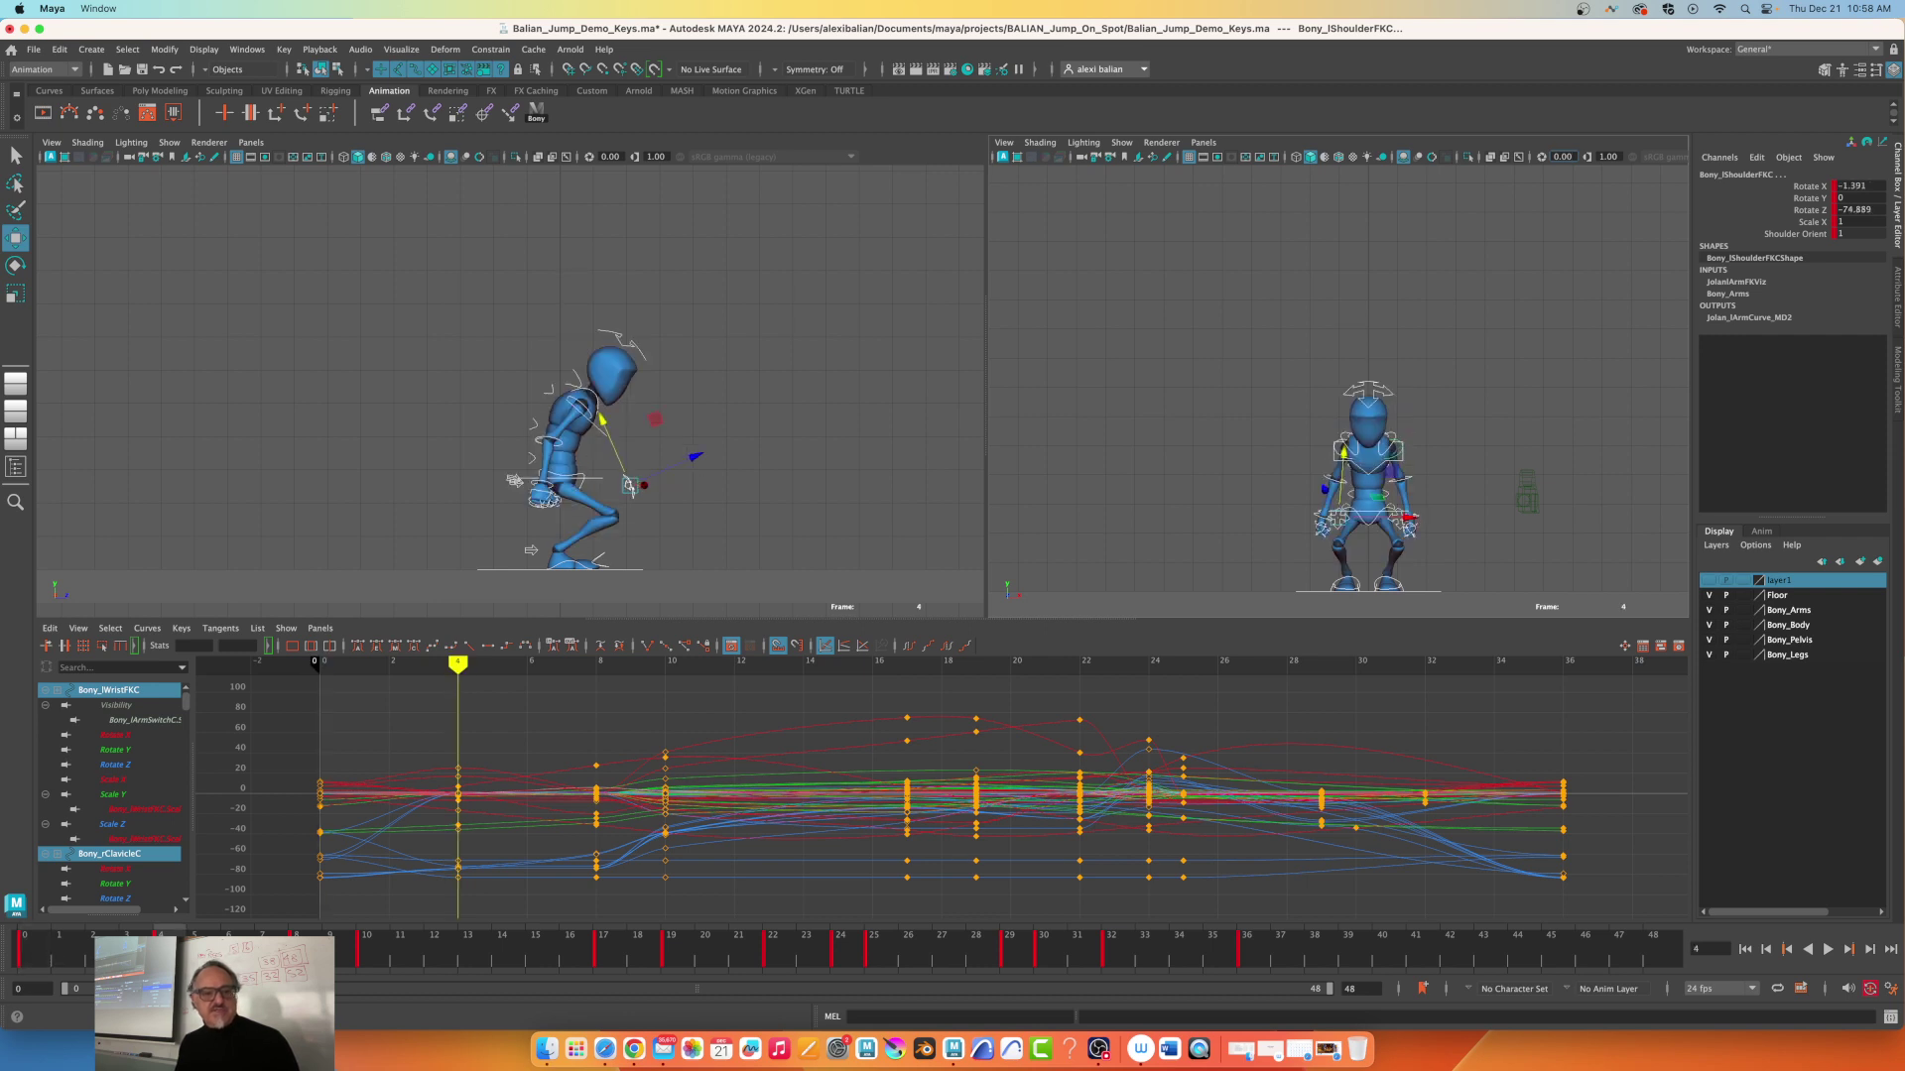
{"action": "key", "text": "period"}
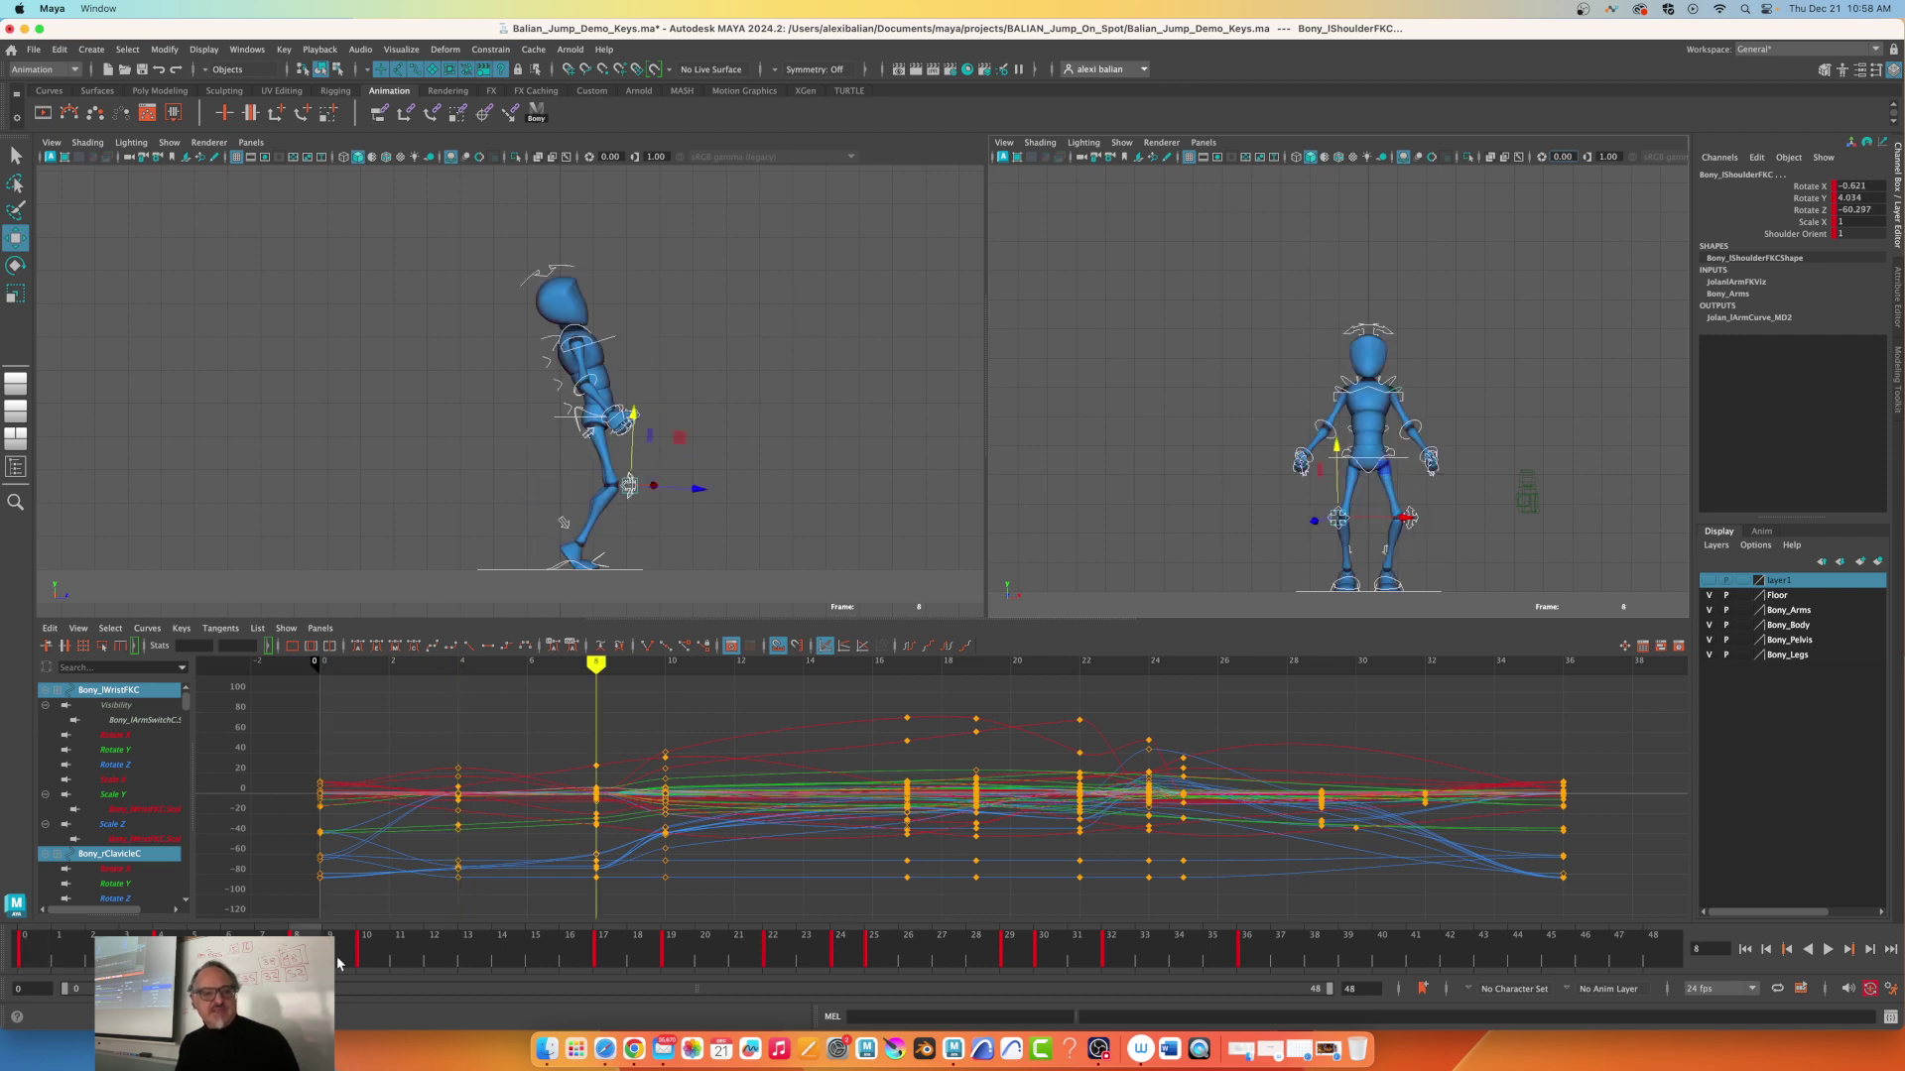
Step through the poses at frames 10, 19 and 25, checking just before landing
{"action": "left_click", "coordinate": [372, 956]}
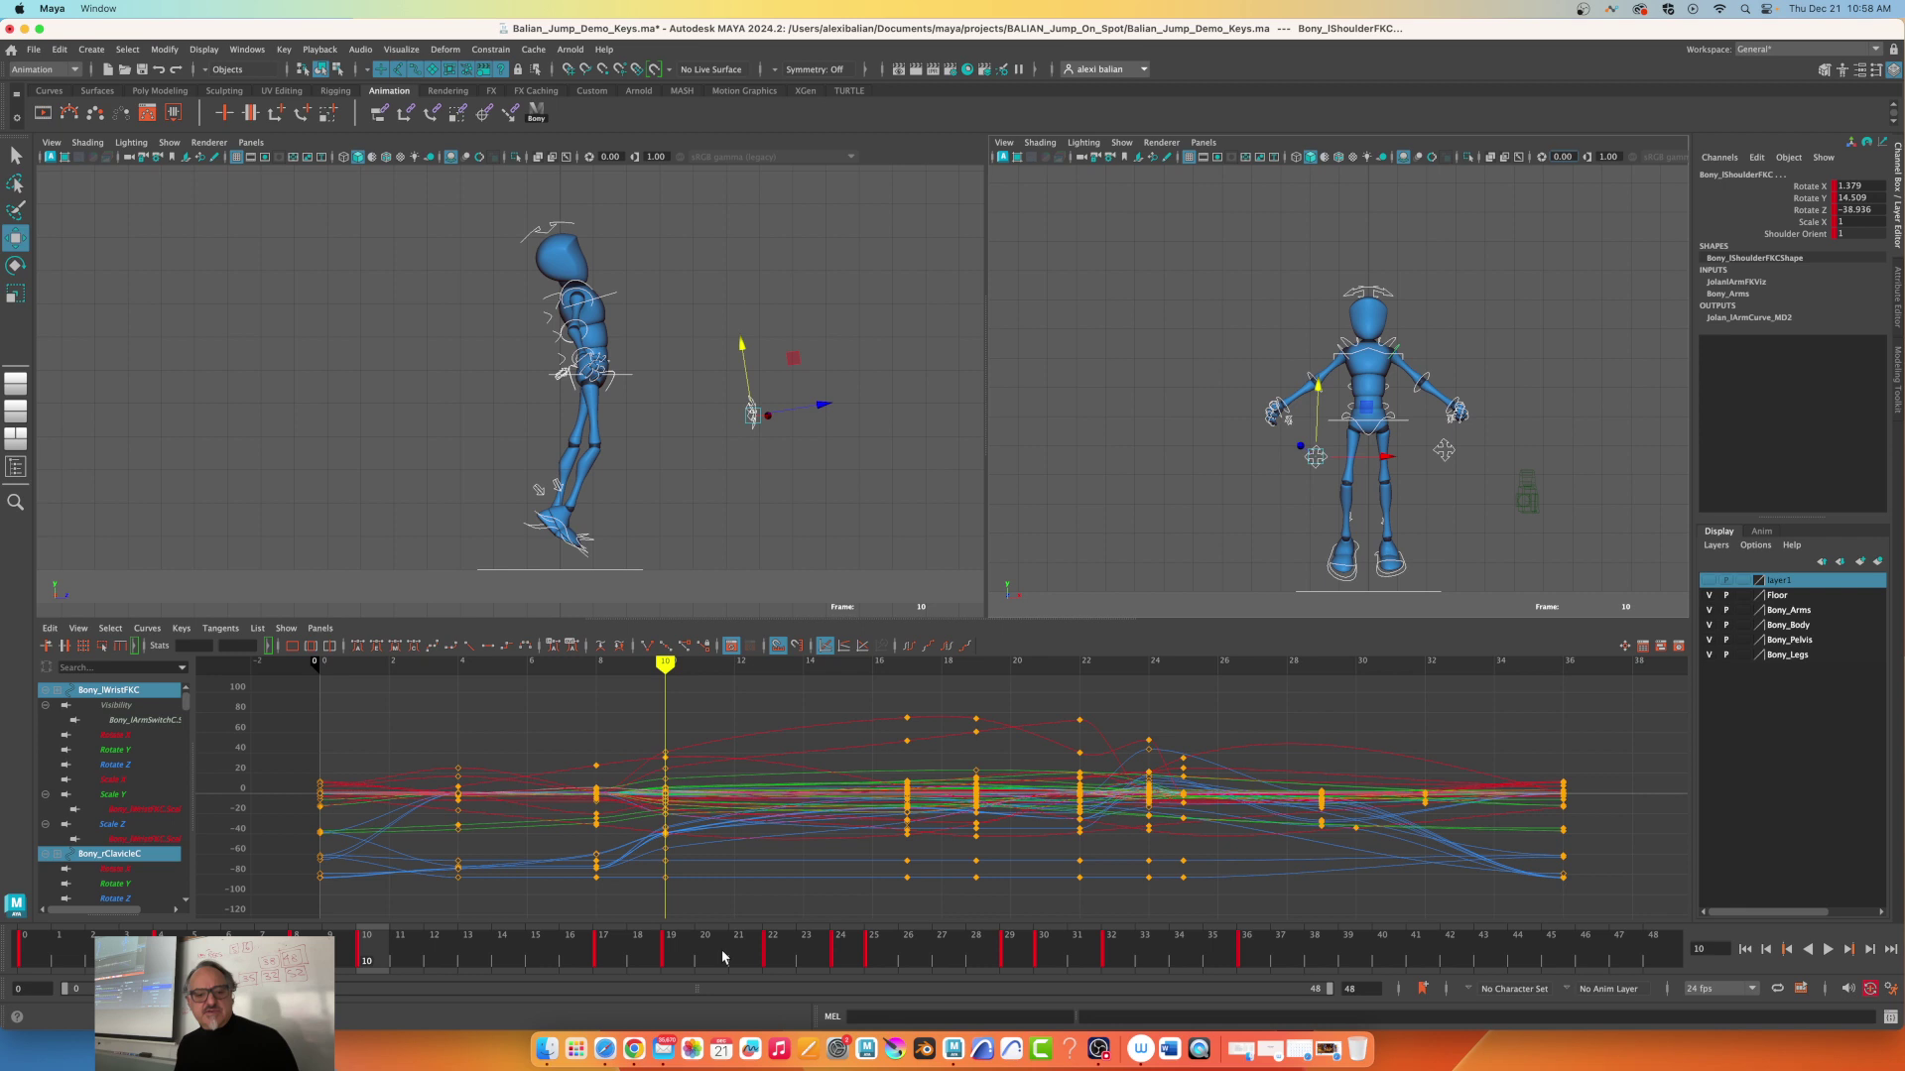
{"action": "left_click", "coordinate": [673, 957]}
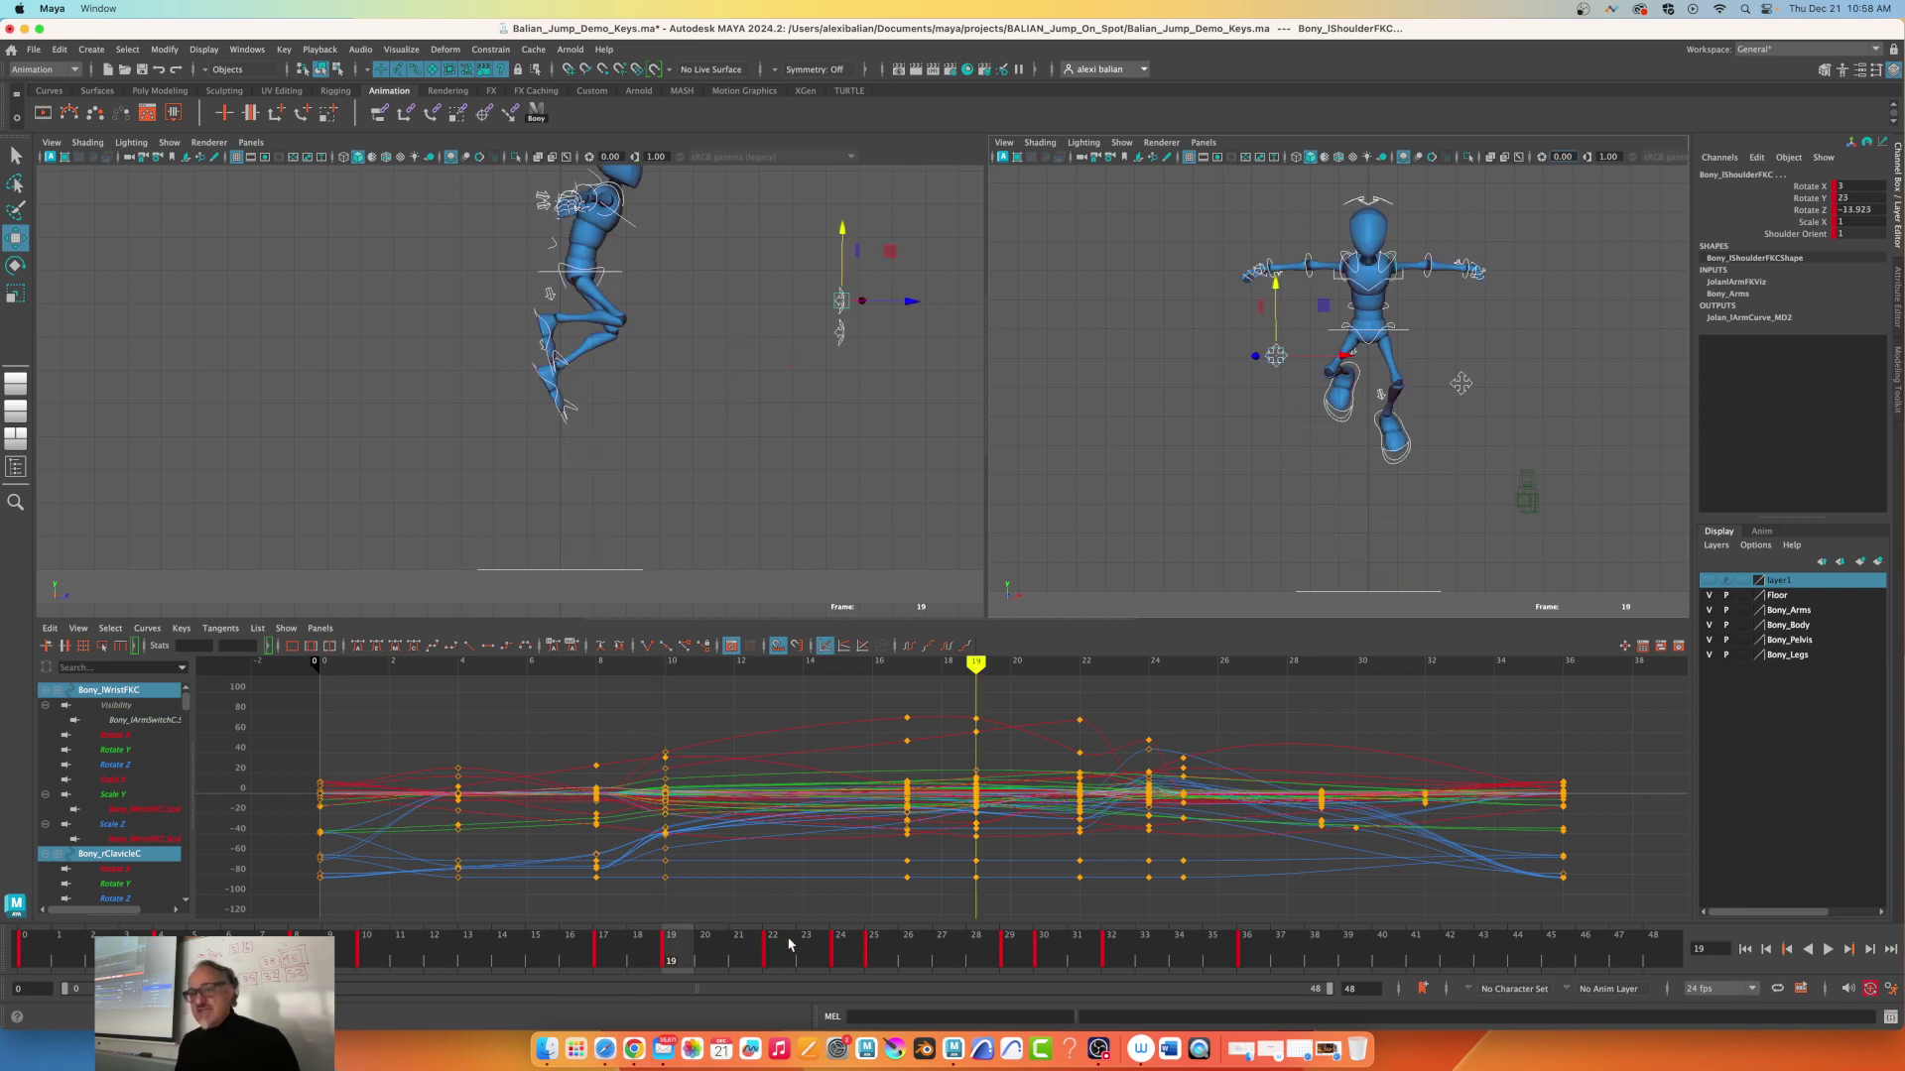
{"action": "left_click", "coordinate": [873, 961]}
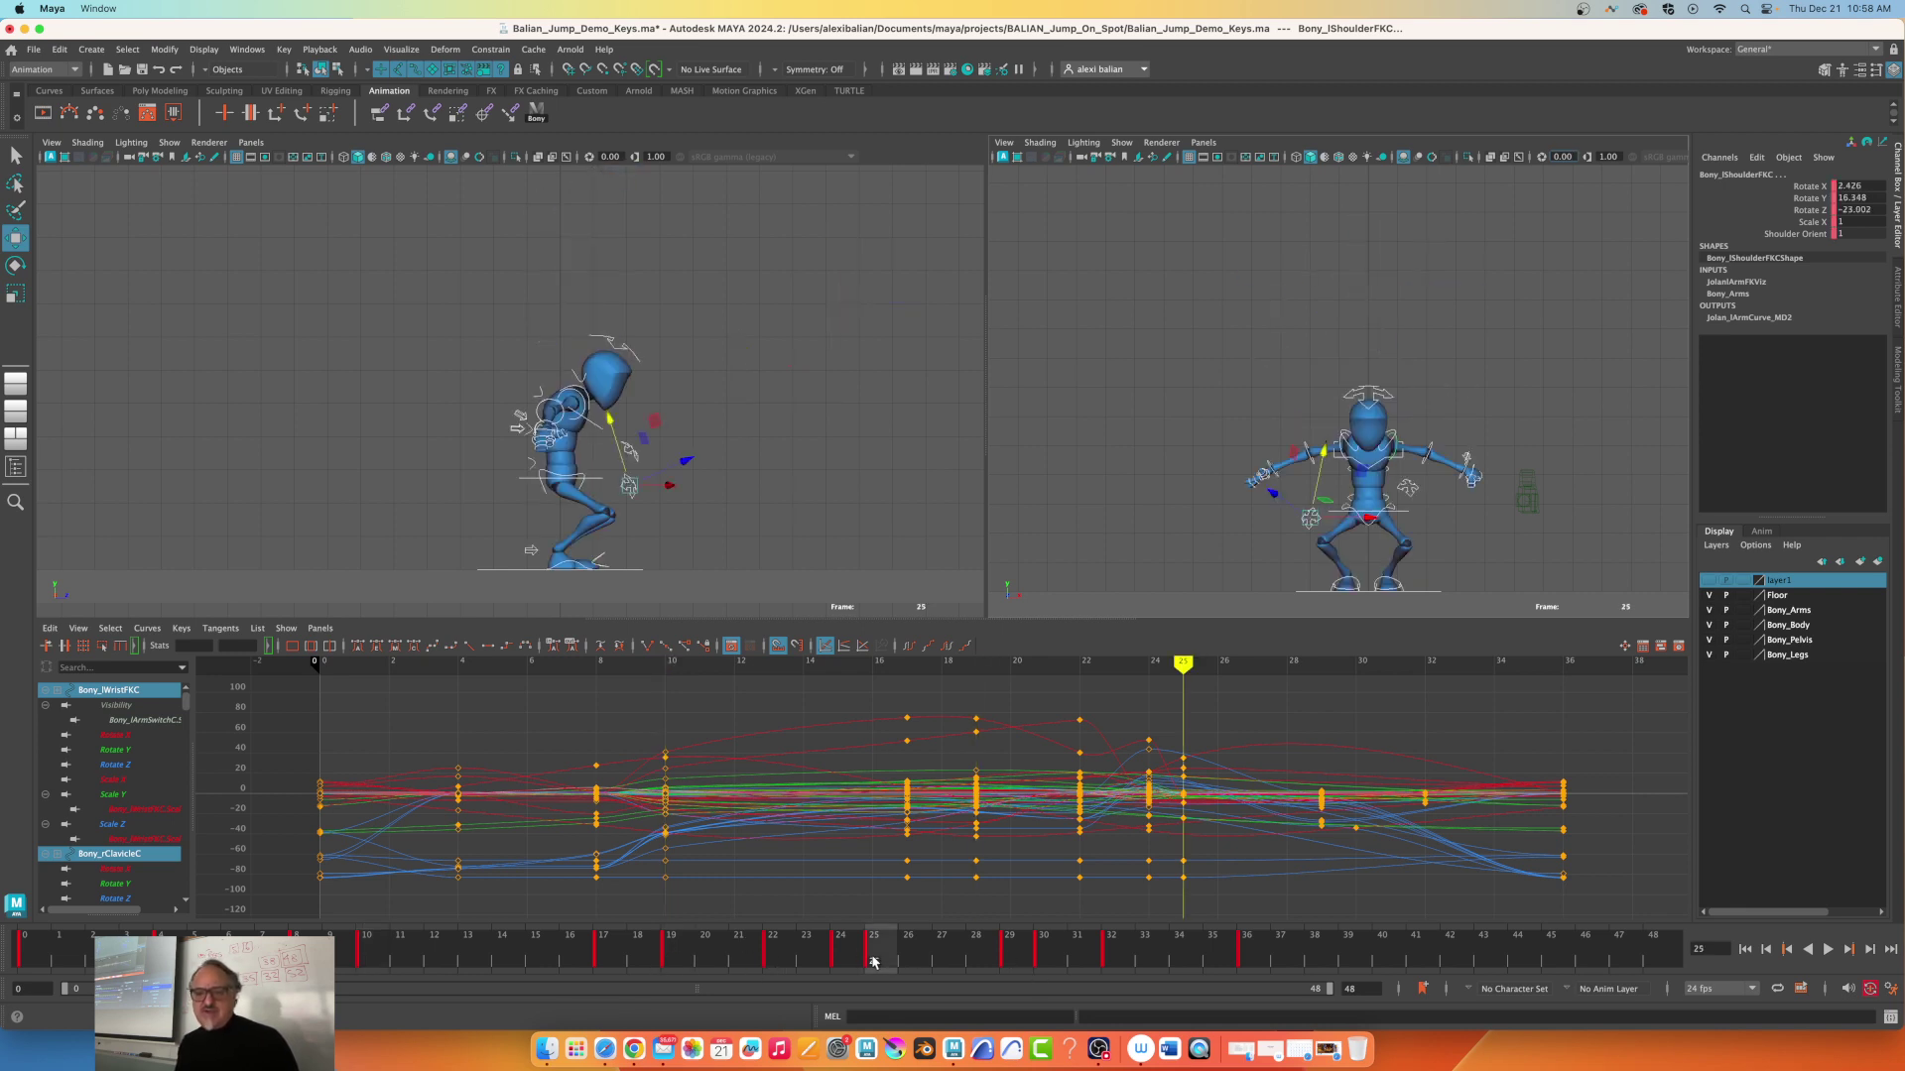
{"action": "left_click", "coordinate": [840, 958]}
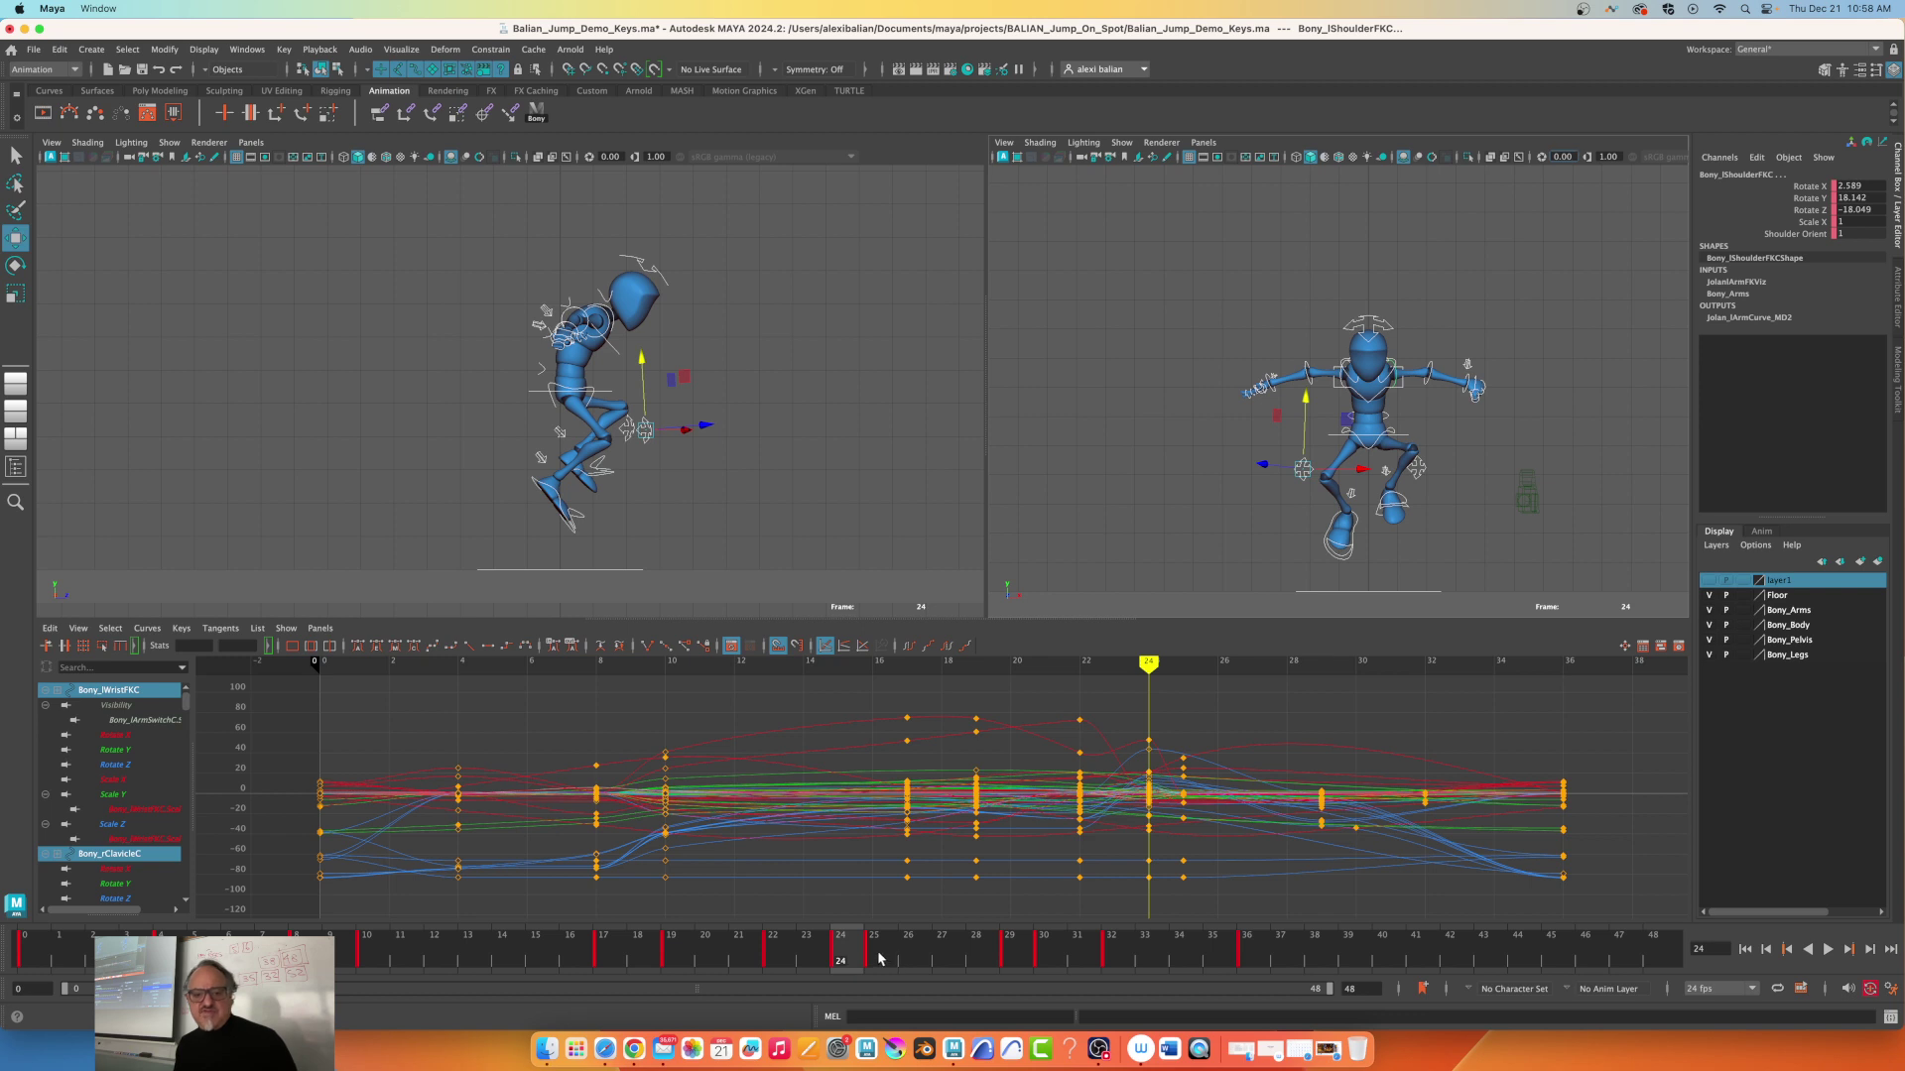
{"action": "left_click", "coordinate": [874, 960]}
Select Bony_ROOTC, isolate its Translate Y curve, and marquee the frame-25 landing key
{"action": "left_click", "coordinate": [522, 487]}
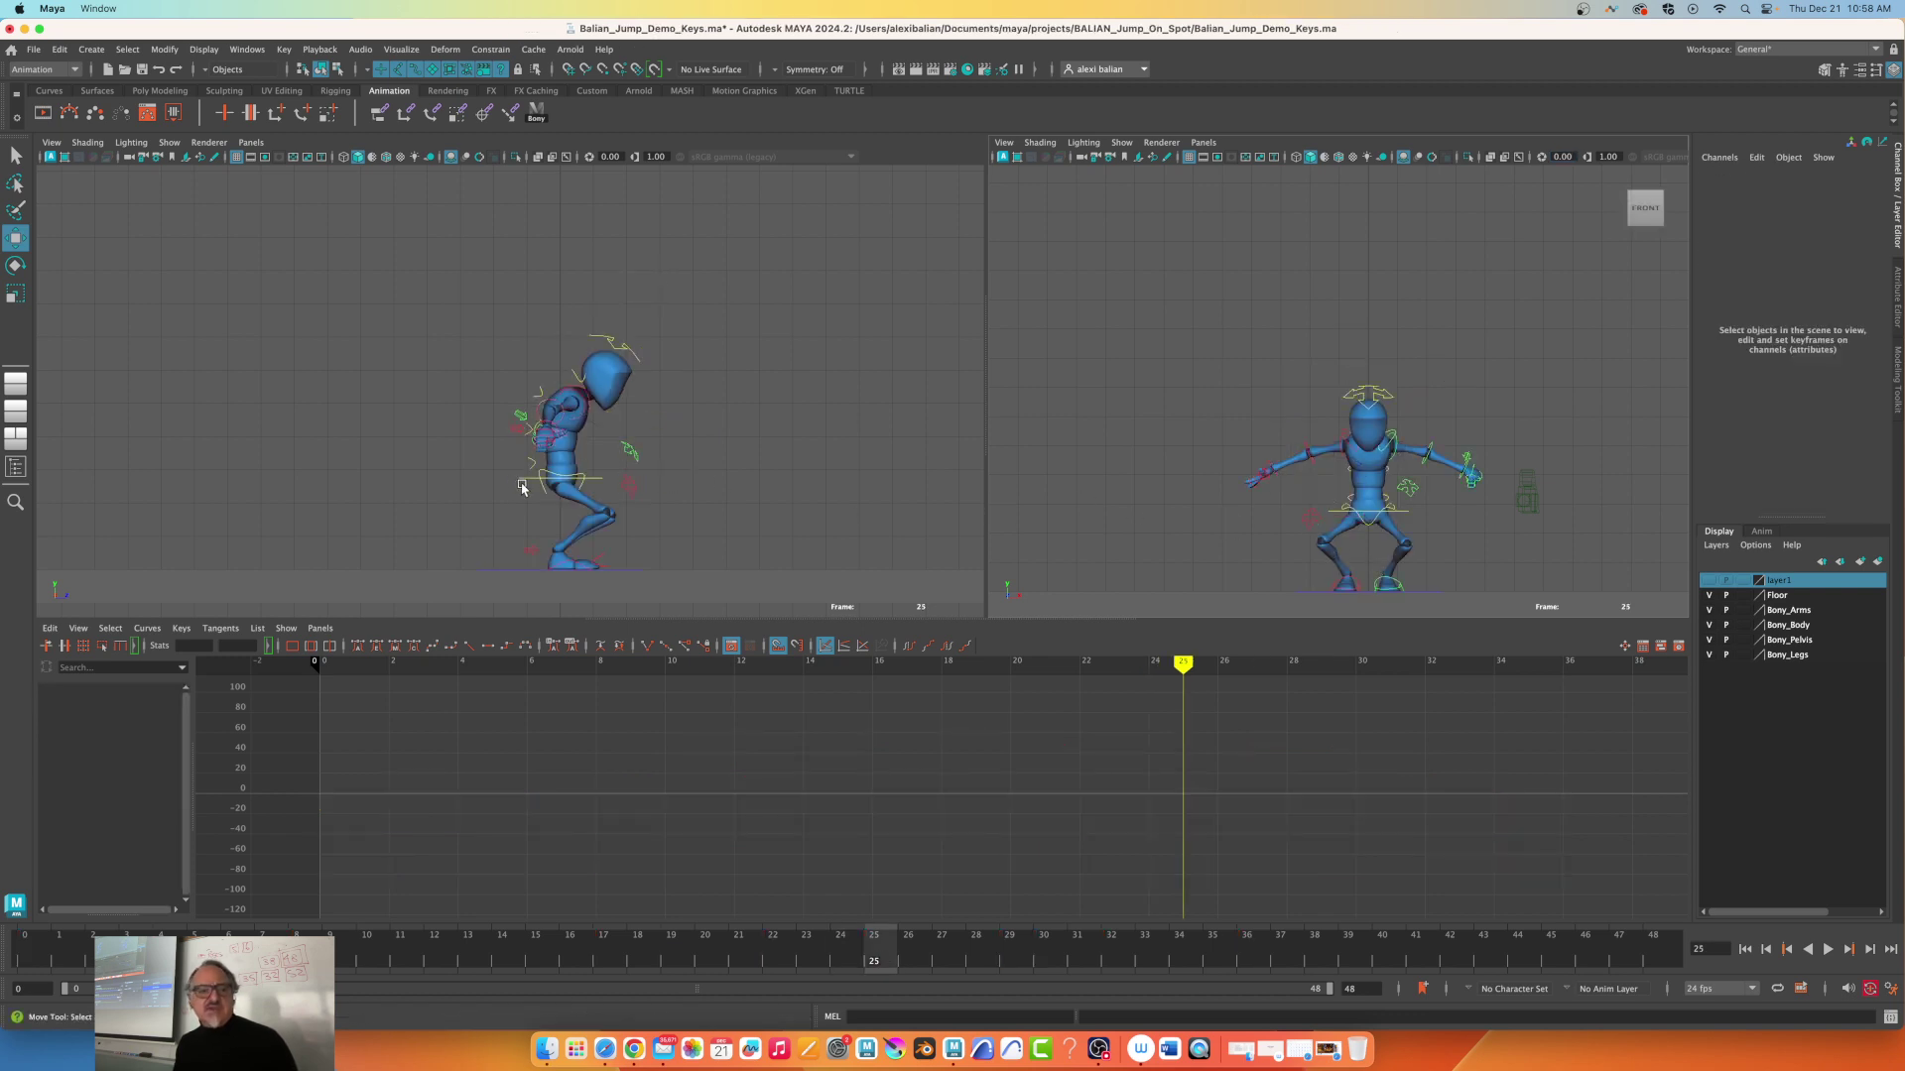
{"action": "left_click", "coordinate": [522, 481]}
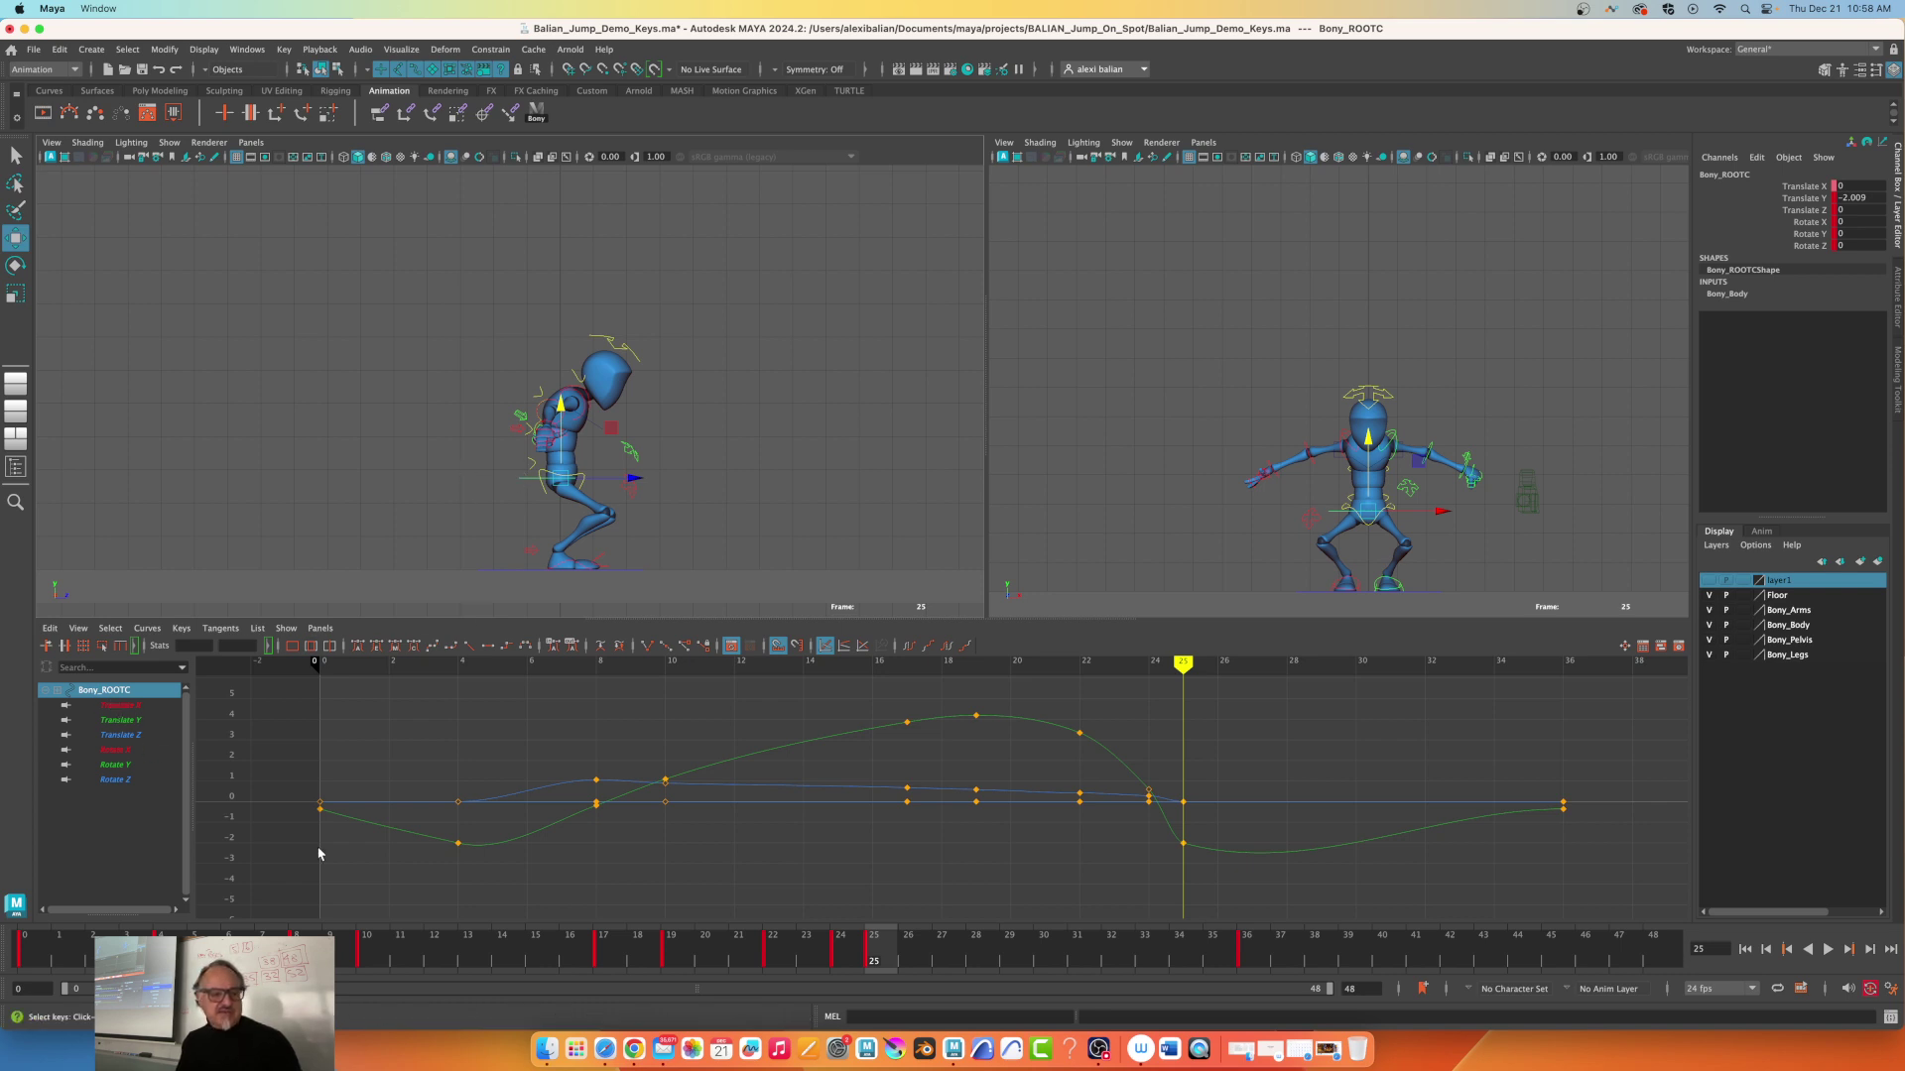
{"action": "left_click", "coordinate": [119, 720]}
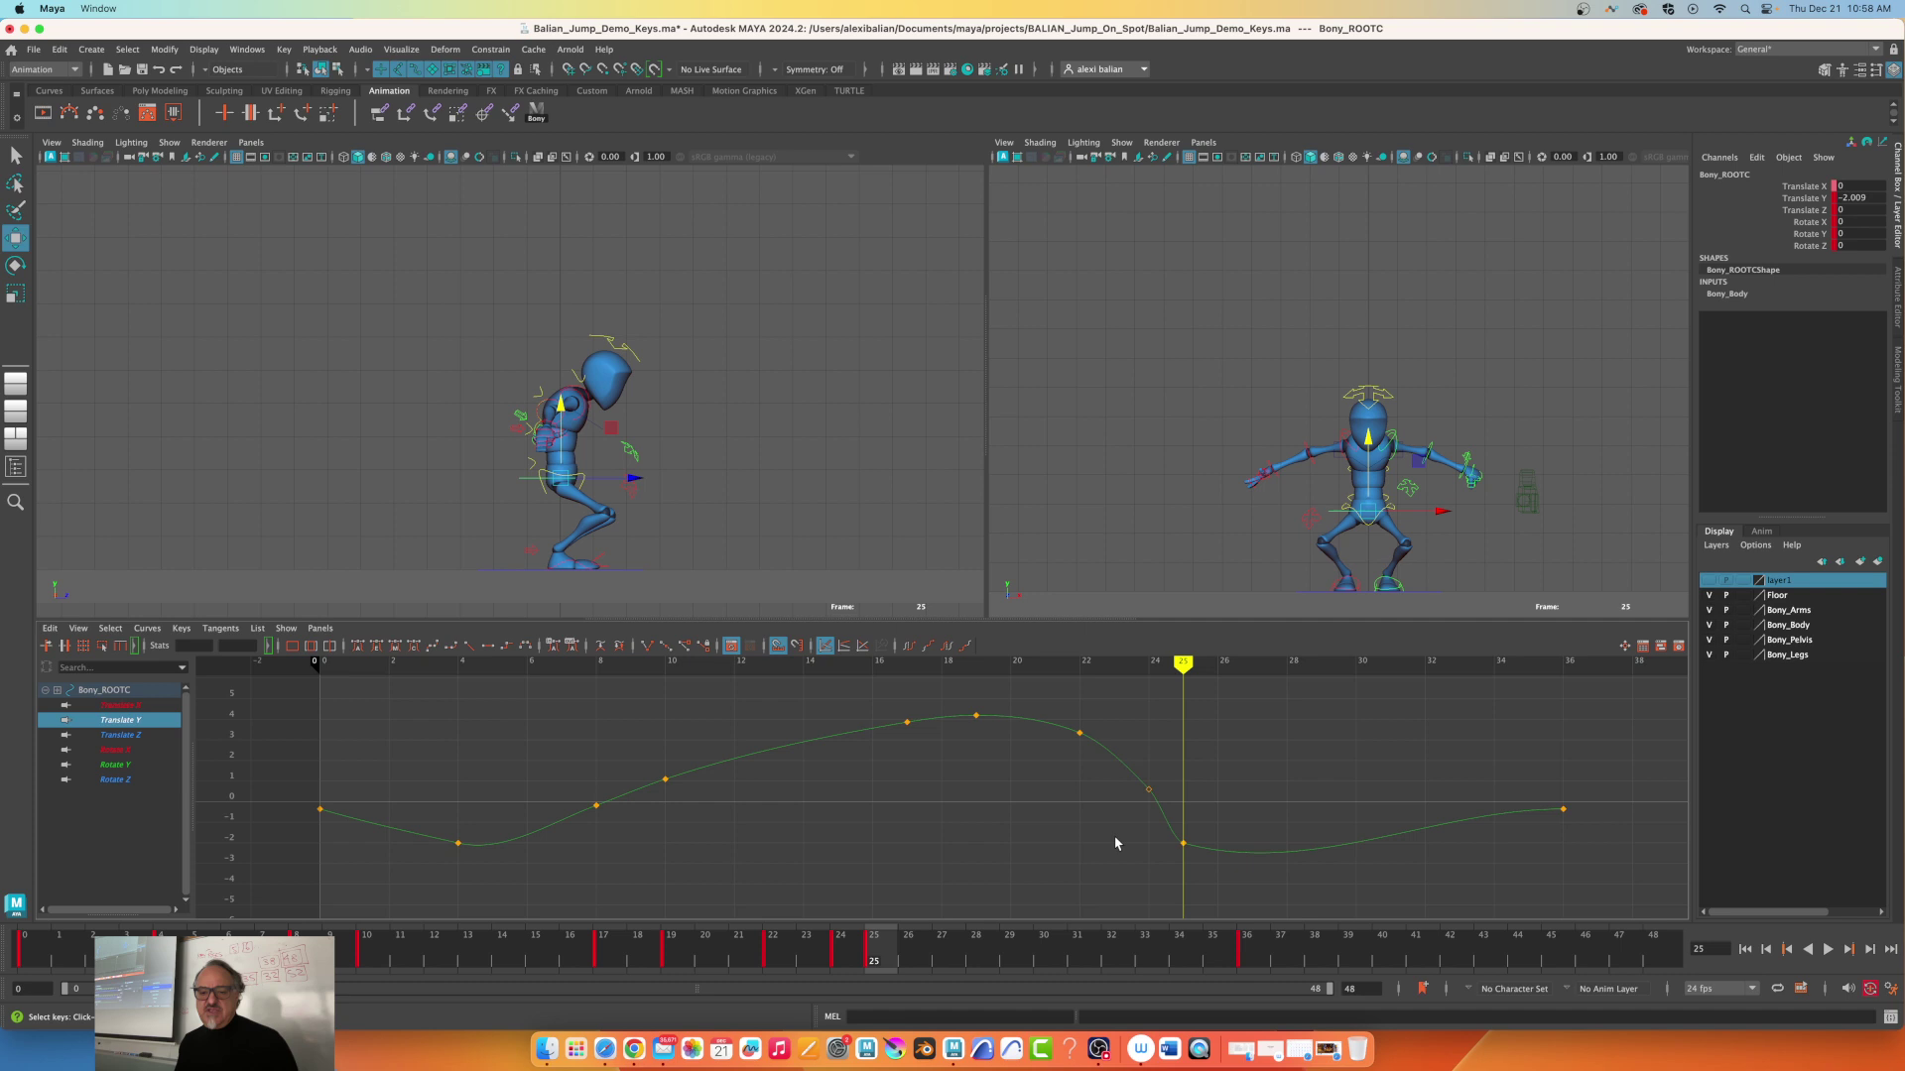
{"action": "left_click_drag", "start_coordinate": [1114, 843], "coordinate": [1206, 866]}
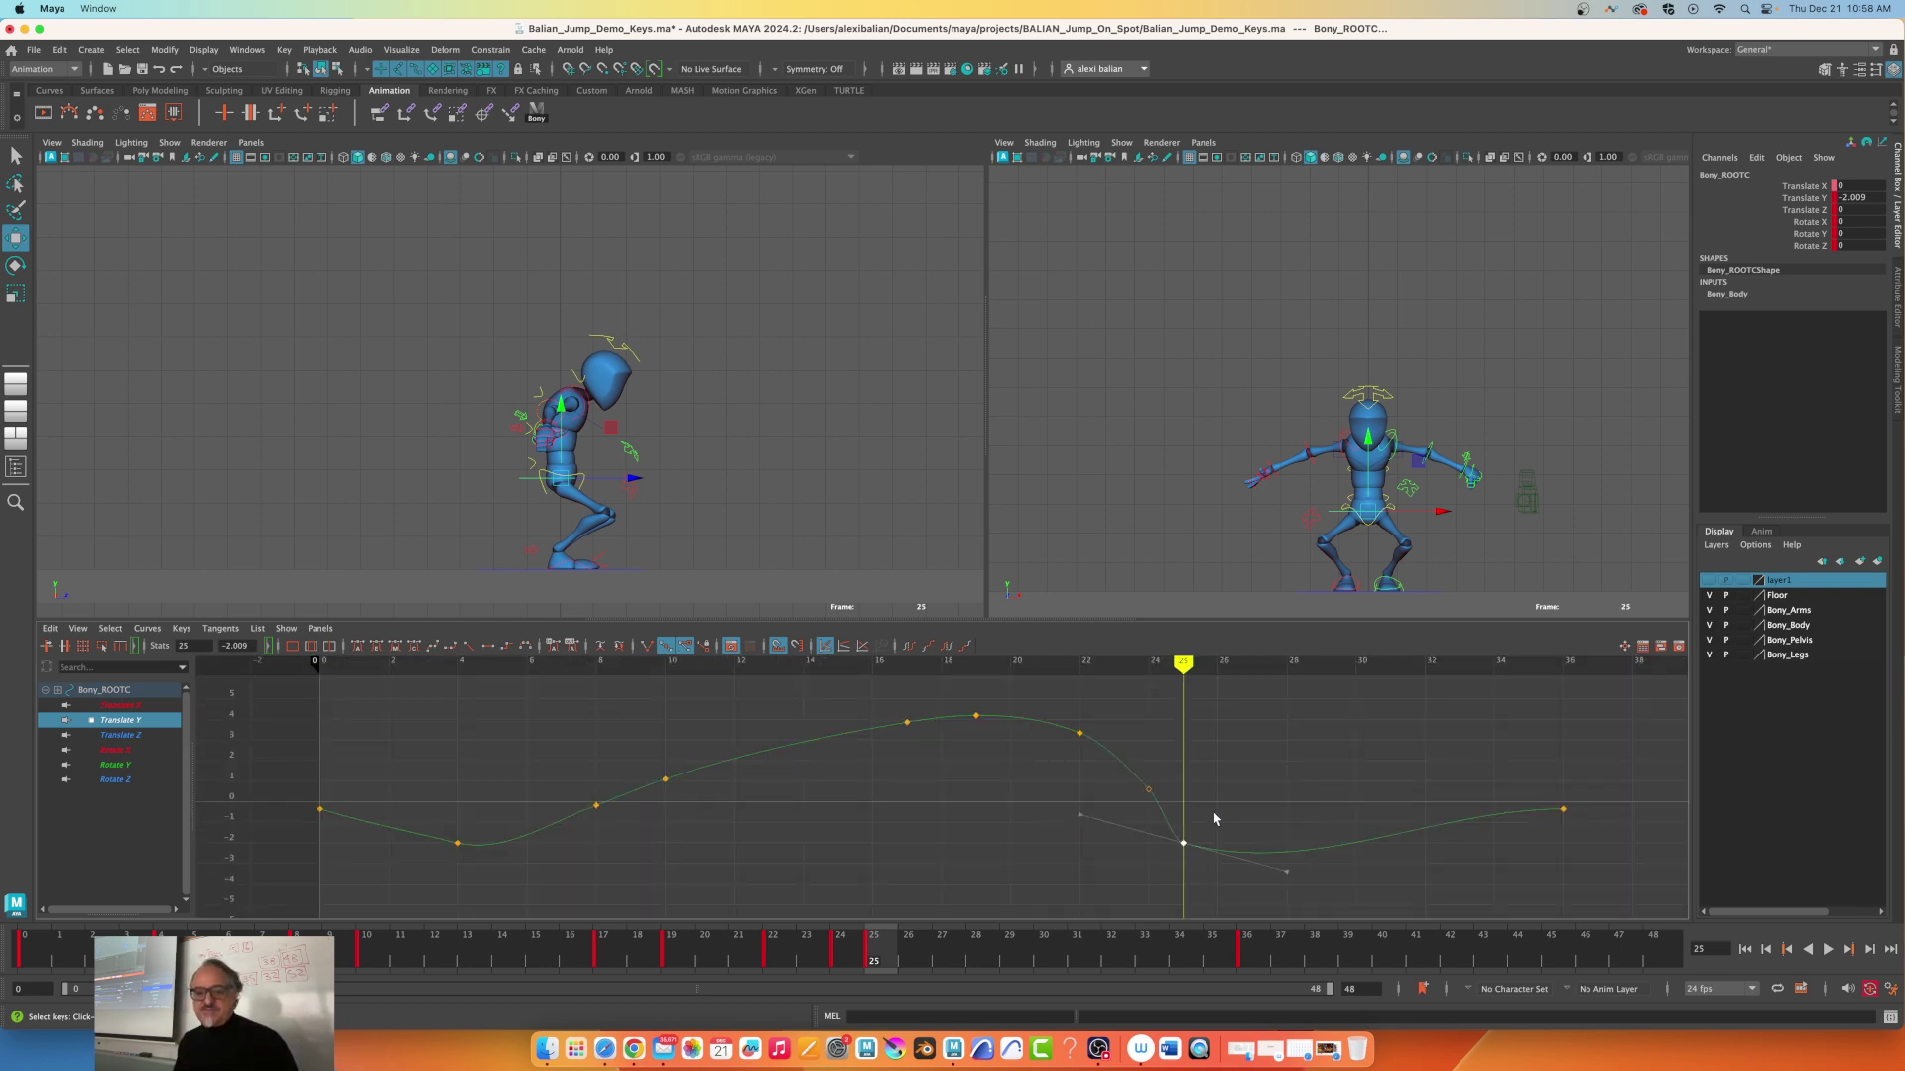
{"action": "scroll", "coordinate": [1021, 789], "scroll_direction": "up", "scroll_amount": 5}
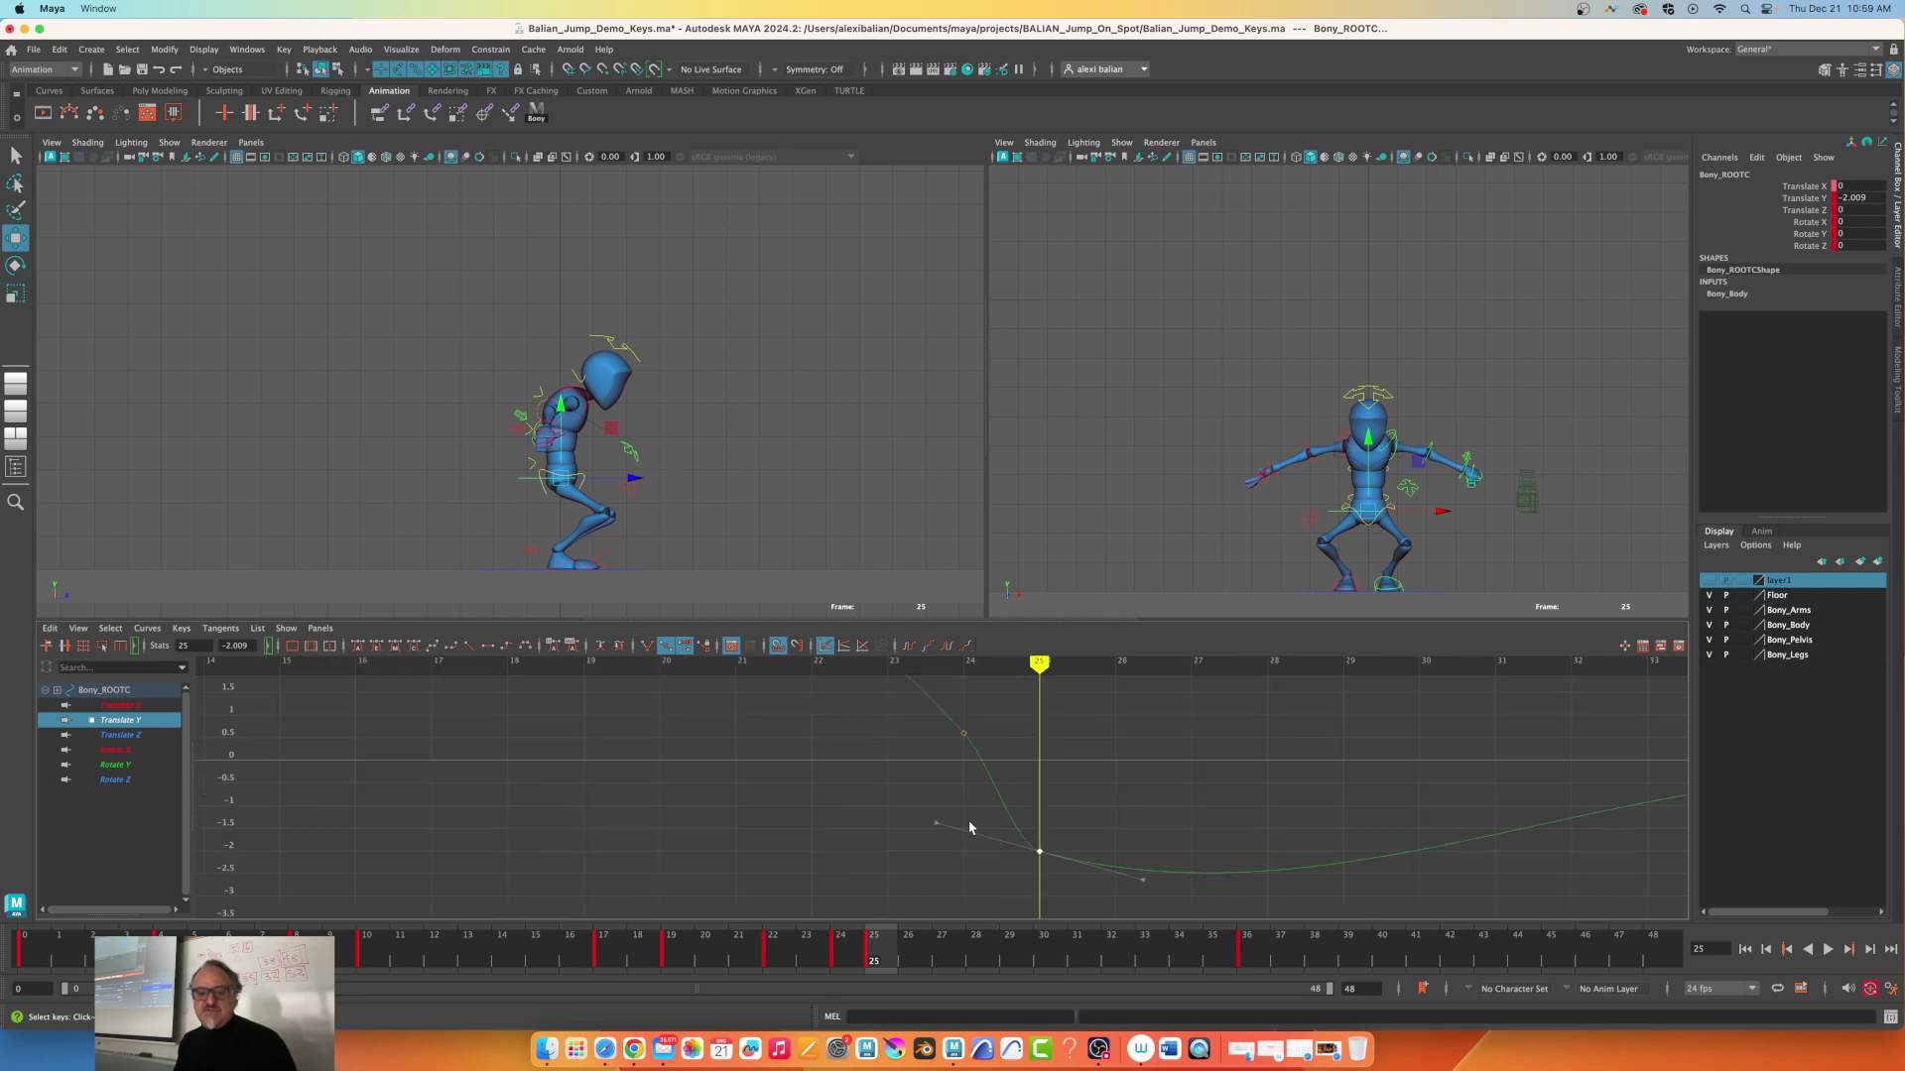
{"action": "left_click_drag", "start_coordinate": [1004, 837], "coordinate": [1082, 874]}
{"action": "left_click_drag", "start_coordinate": [960, 790], "coordinate": [1038, 876]}
{"action": "mouse_move", "coordinate": [936, 828]}
{"action": "left_mouse_down"}
{"action": "mouse_move", "coordinate": [933, 858]}
{"action": "mouse_move", "coordinate": [936, 827]}
{"action": "left_mouse_up"}
{"action": "key", "text": "ctrl+z"}
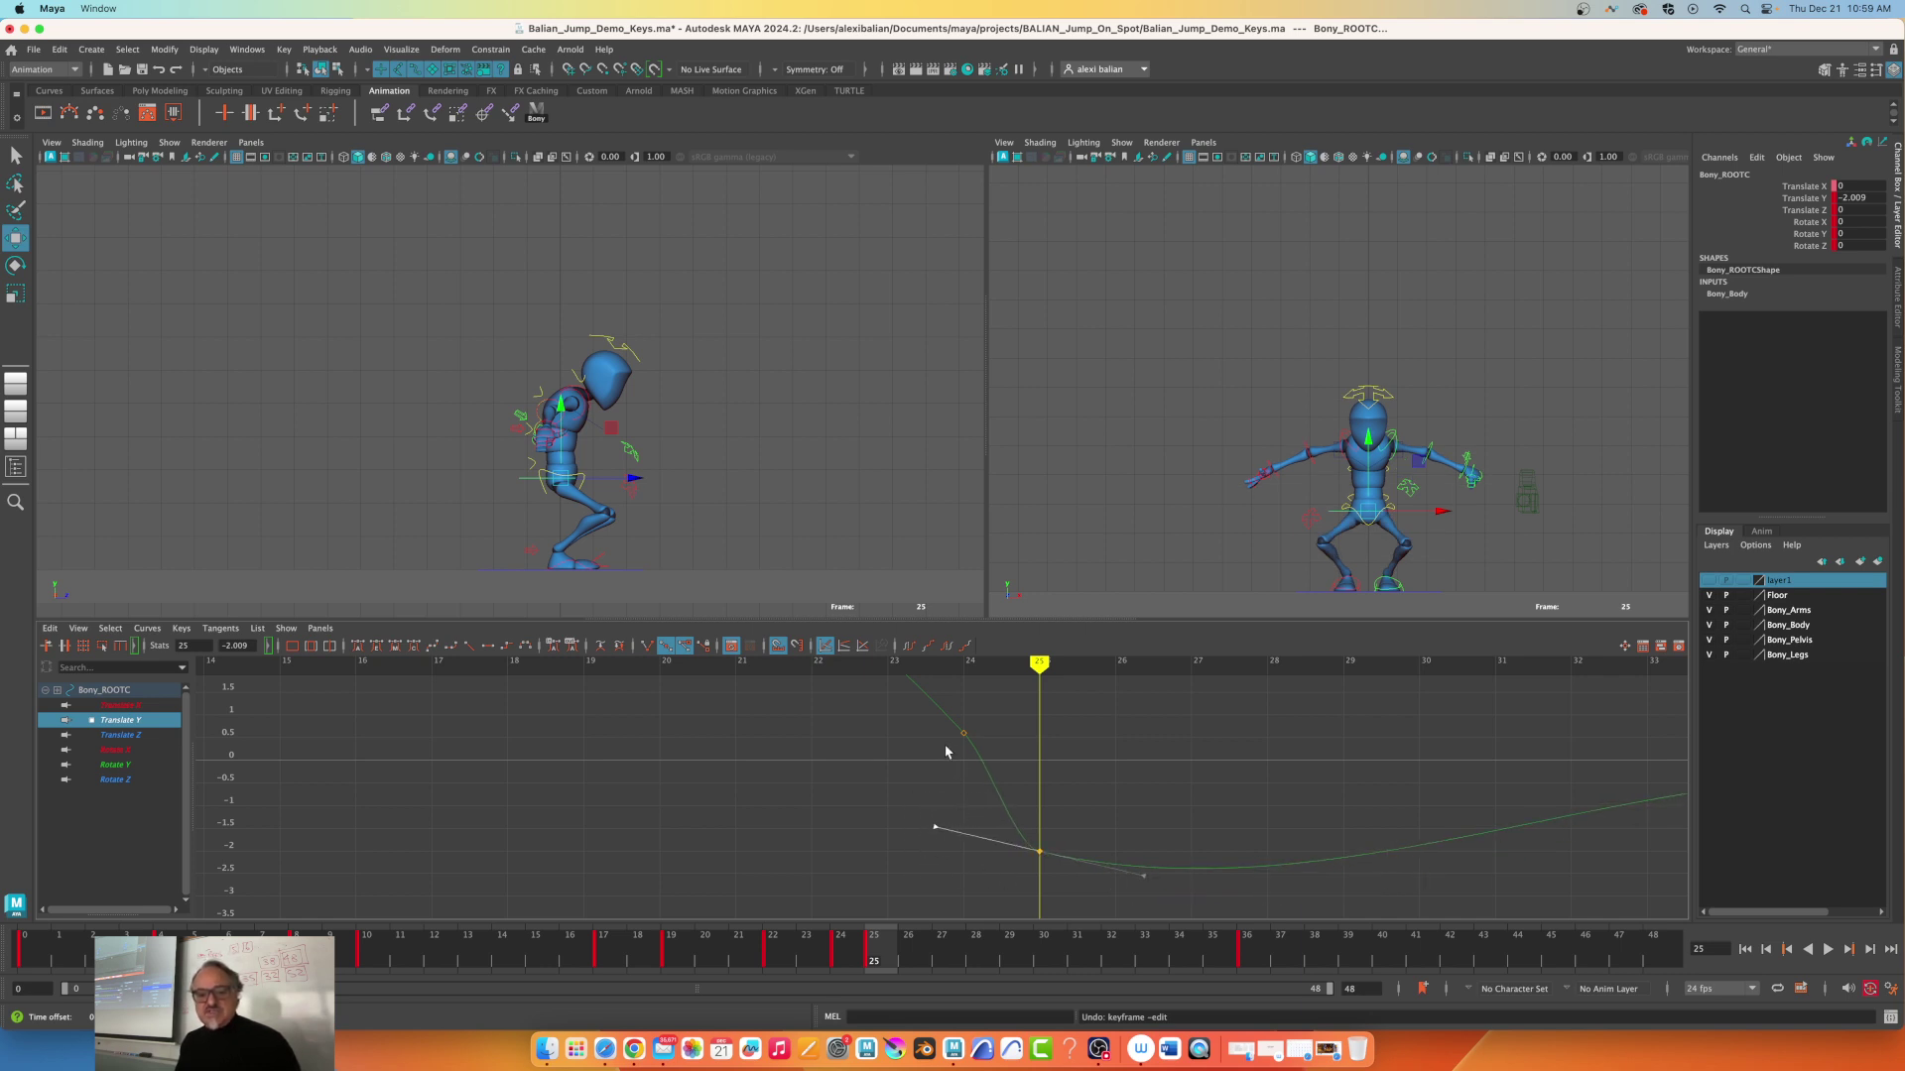
{"action": "mouse_move", "coordinate": [730, 942]}
{"action": "left_mouse_down"}
{"action": "mouse_move", "coordinate": [1149, 942]}
{"action": "mouse_move", "coordinate": [785, 991]}
{"action": "mouse_move", "coordinate": [848, 991]}
{"action": "mouse_move", "coordinate": [897, 946]}
{"action": "left_mouse_up"}
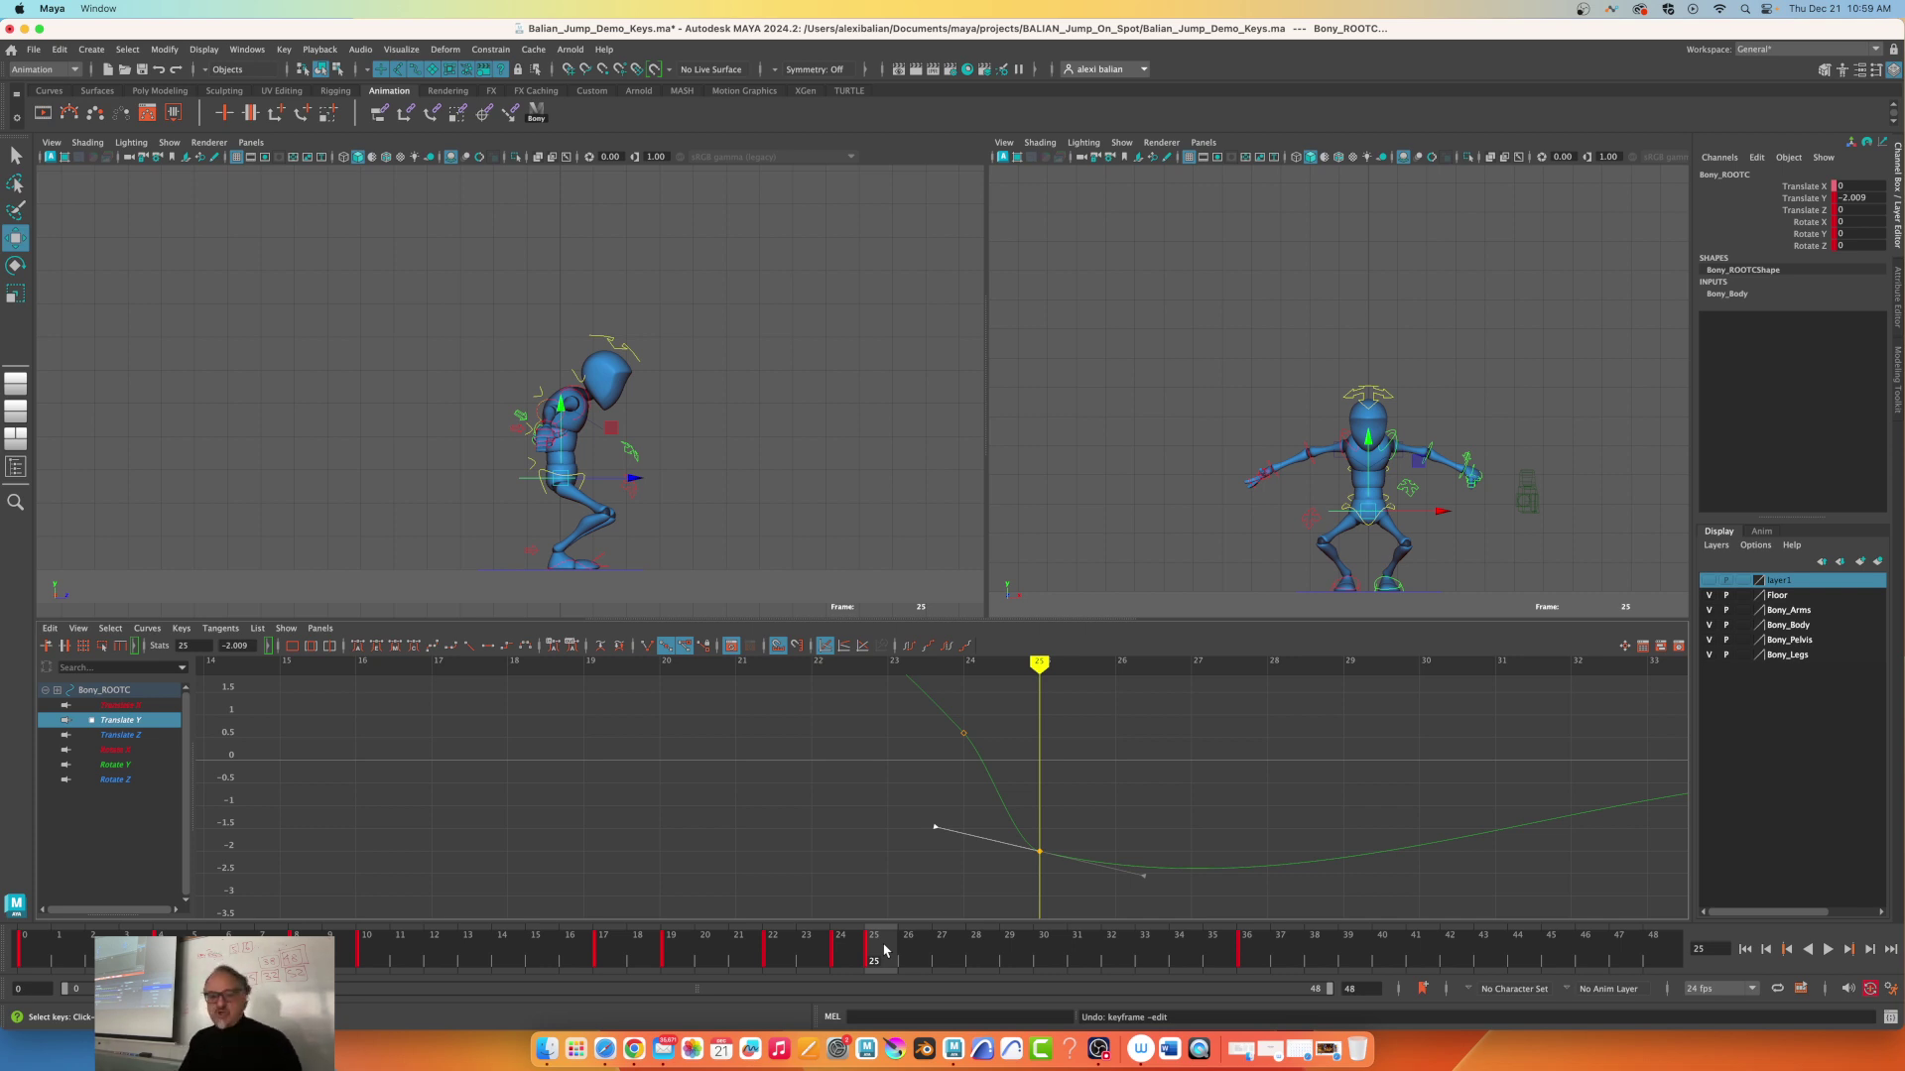
{"action": "left_click_drag", "start_coordinate": [993, 815], "coordinate": [1096, 889]}
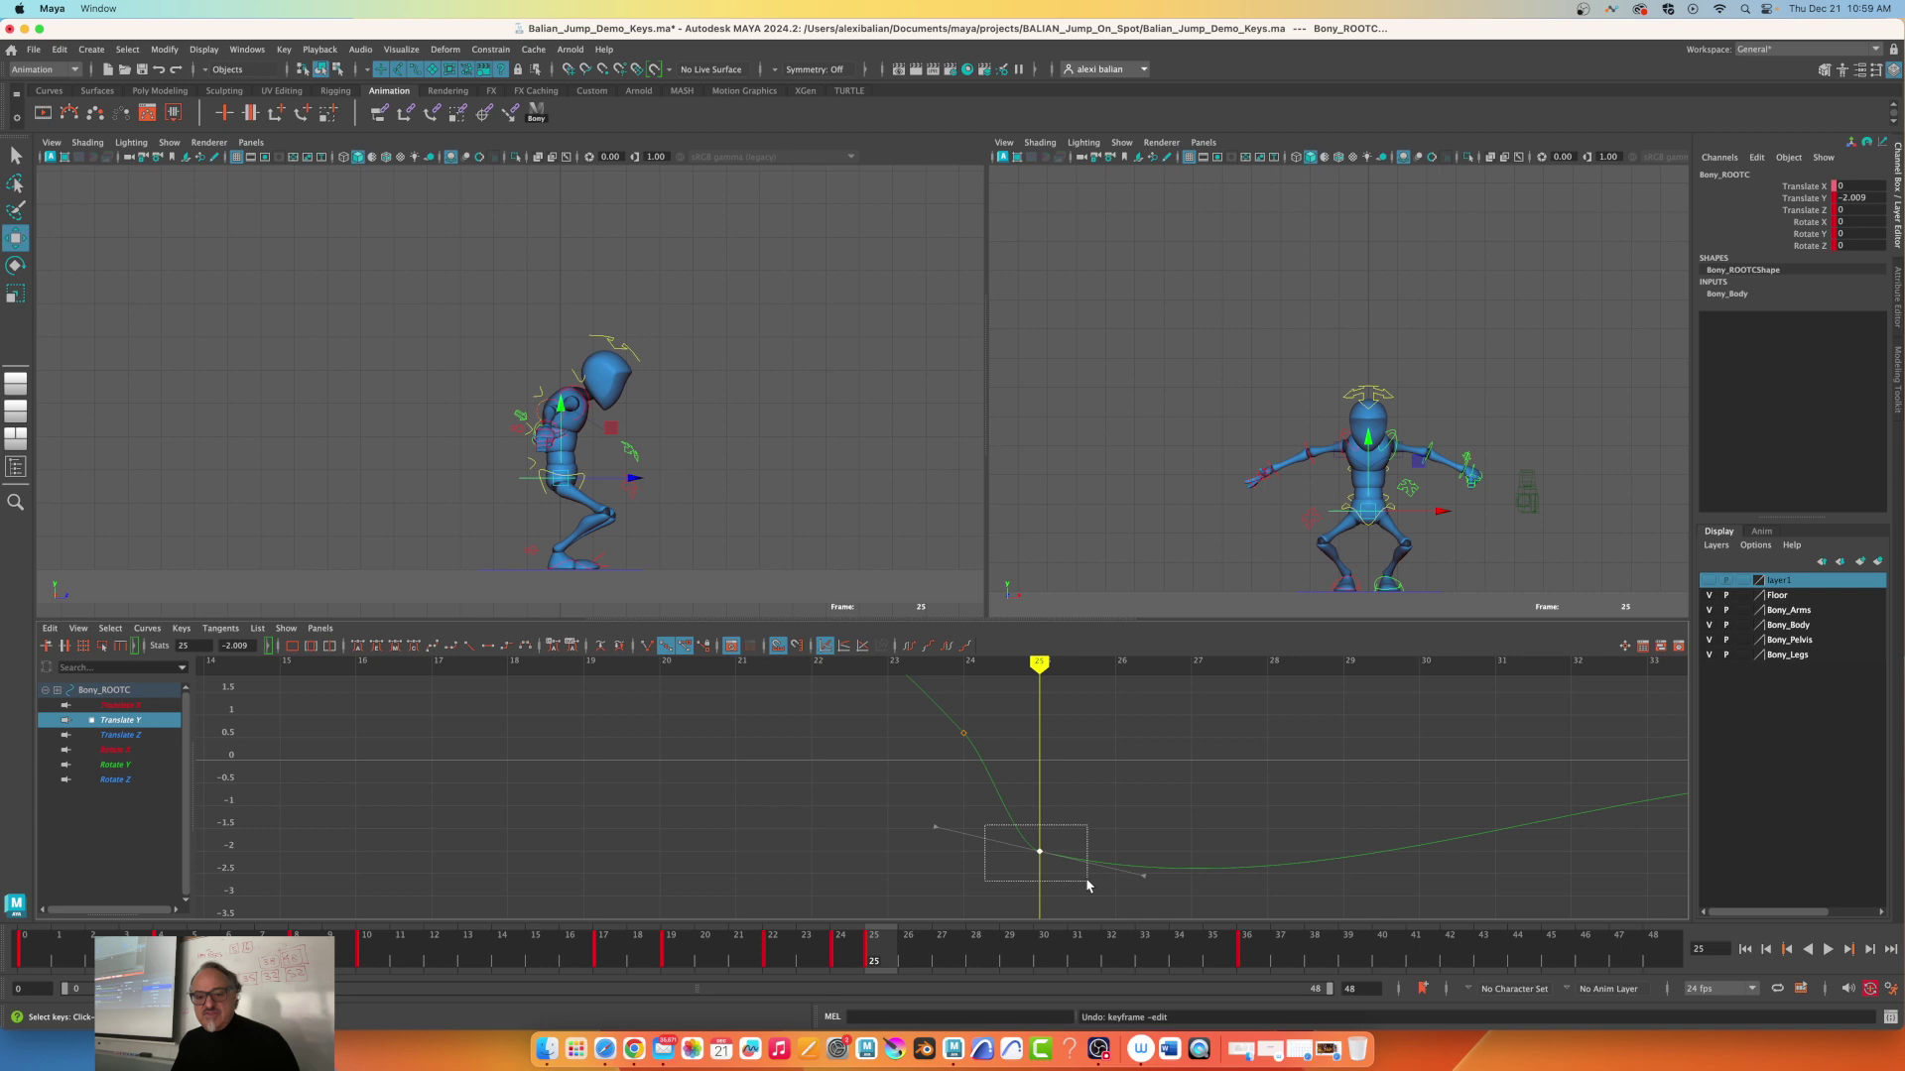
Break the frame-25 key's tangents and steepen the incoming handle into the landing
{"action": "left_click_drag", "start_coordinate": [1086, 885], "coordinate": [1088, 884]}
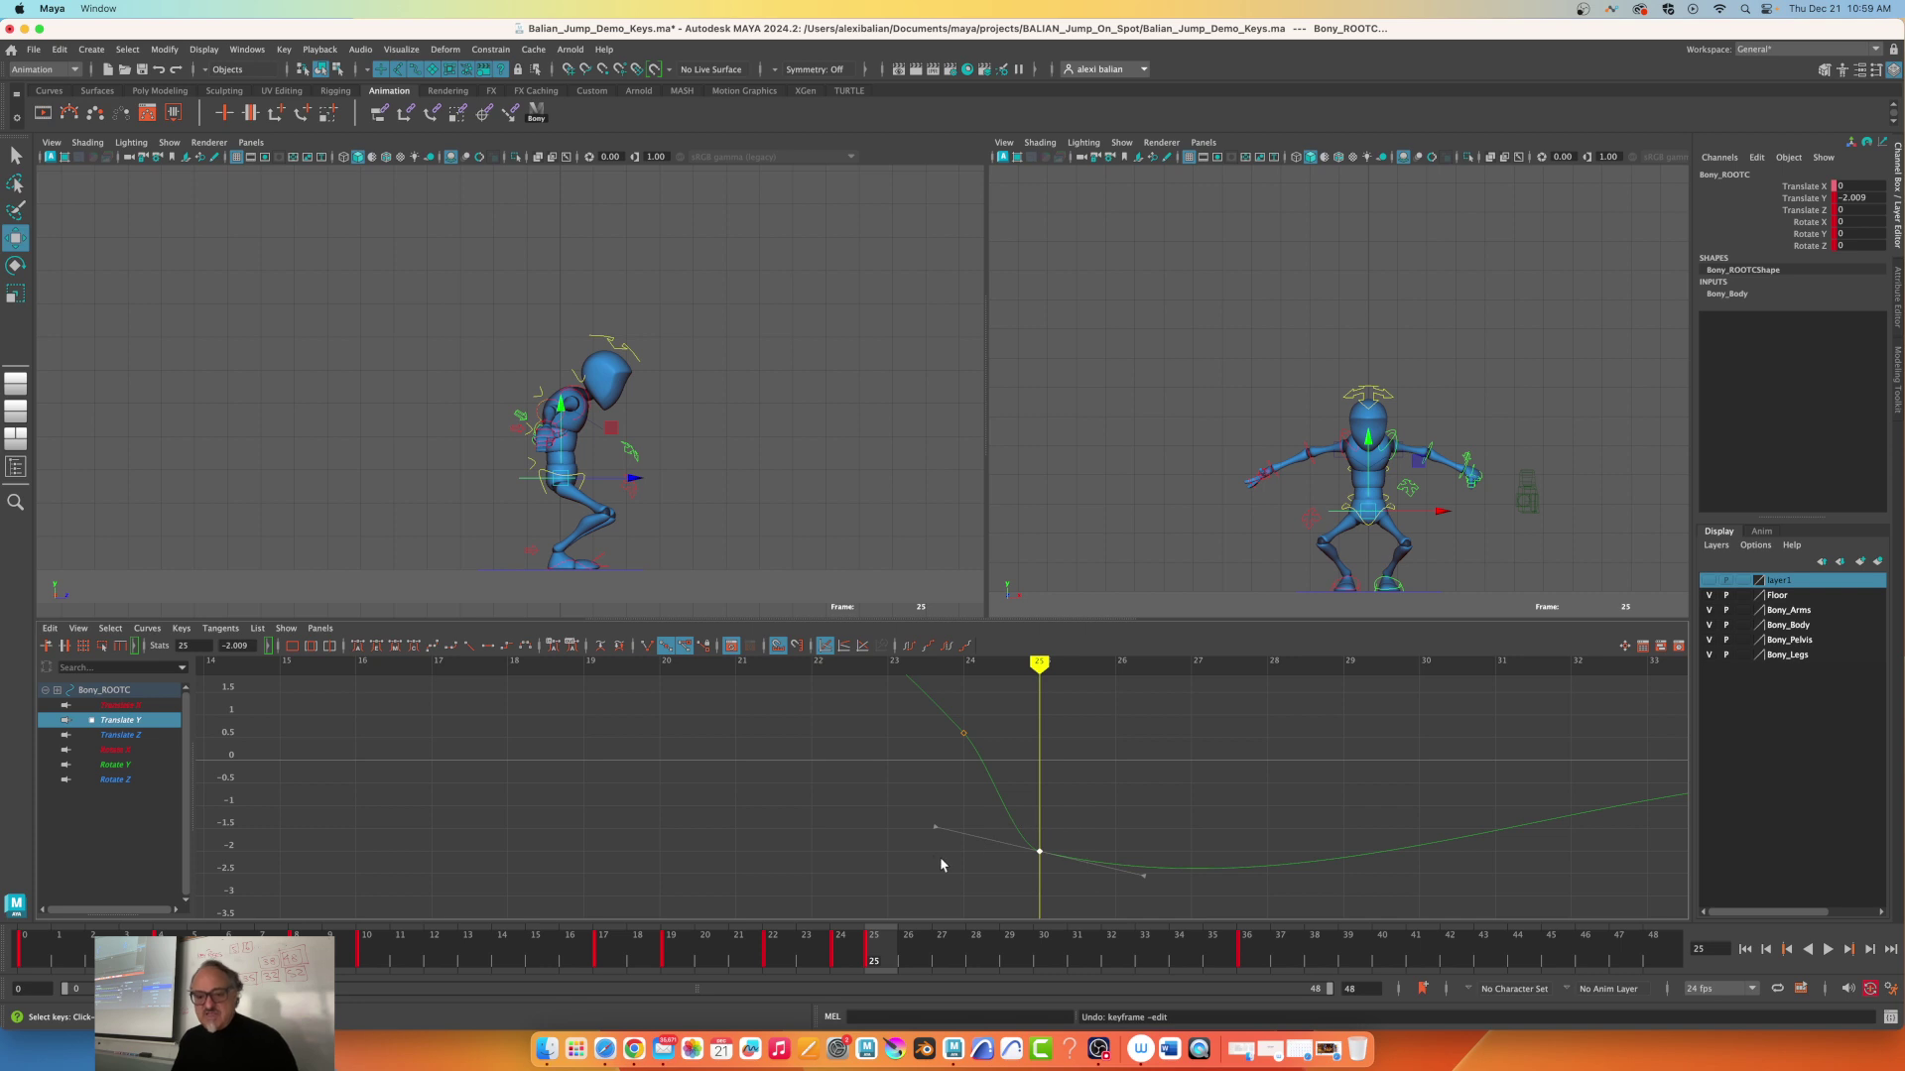
{"action": "left_click", "coordinate": [647, 647]}
{"action": "left_click_drag", "start_coordinate": [884, 787], "coordinate": [974, 868]}
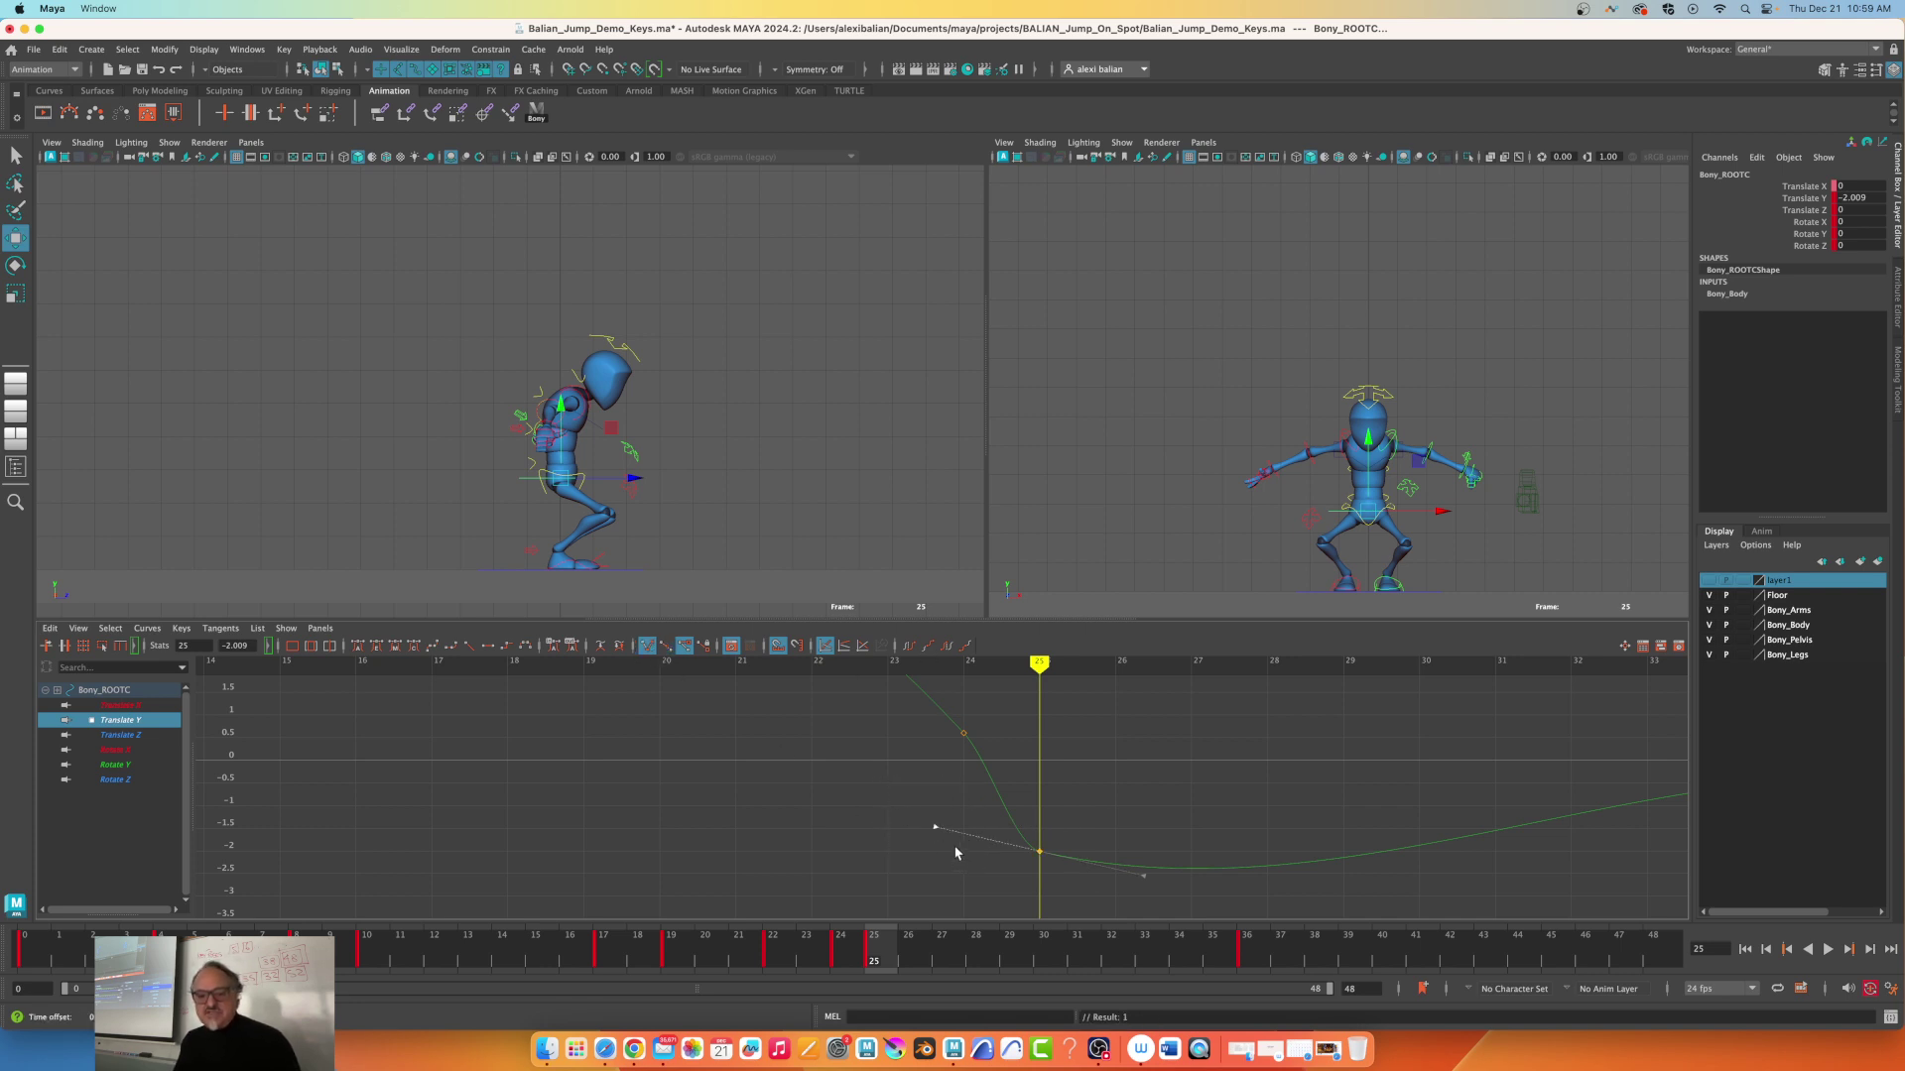
{"action": "middle_click_drag", "start_coordinate": [956, 852], "coordinate": [997, 771]}
Raise the outgoing tangent handle to ease the rebound, then reframe and reselect the landing key
{"action": "left_click_drag", "start_coordinate": [1080, 794], "coordinate": [1164, 912]}
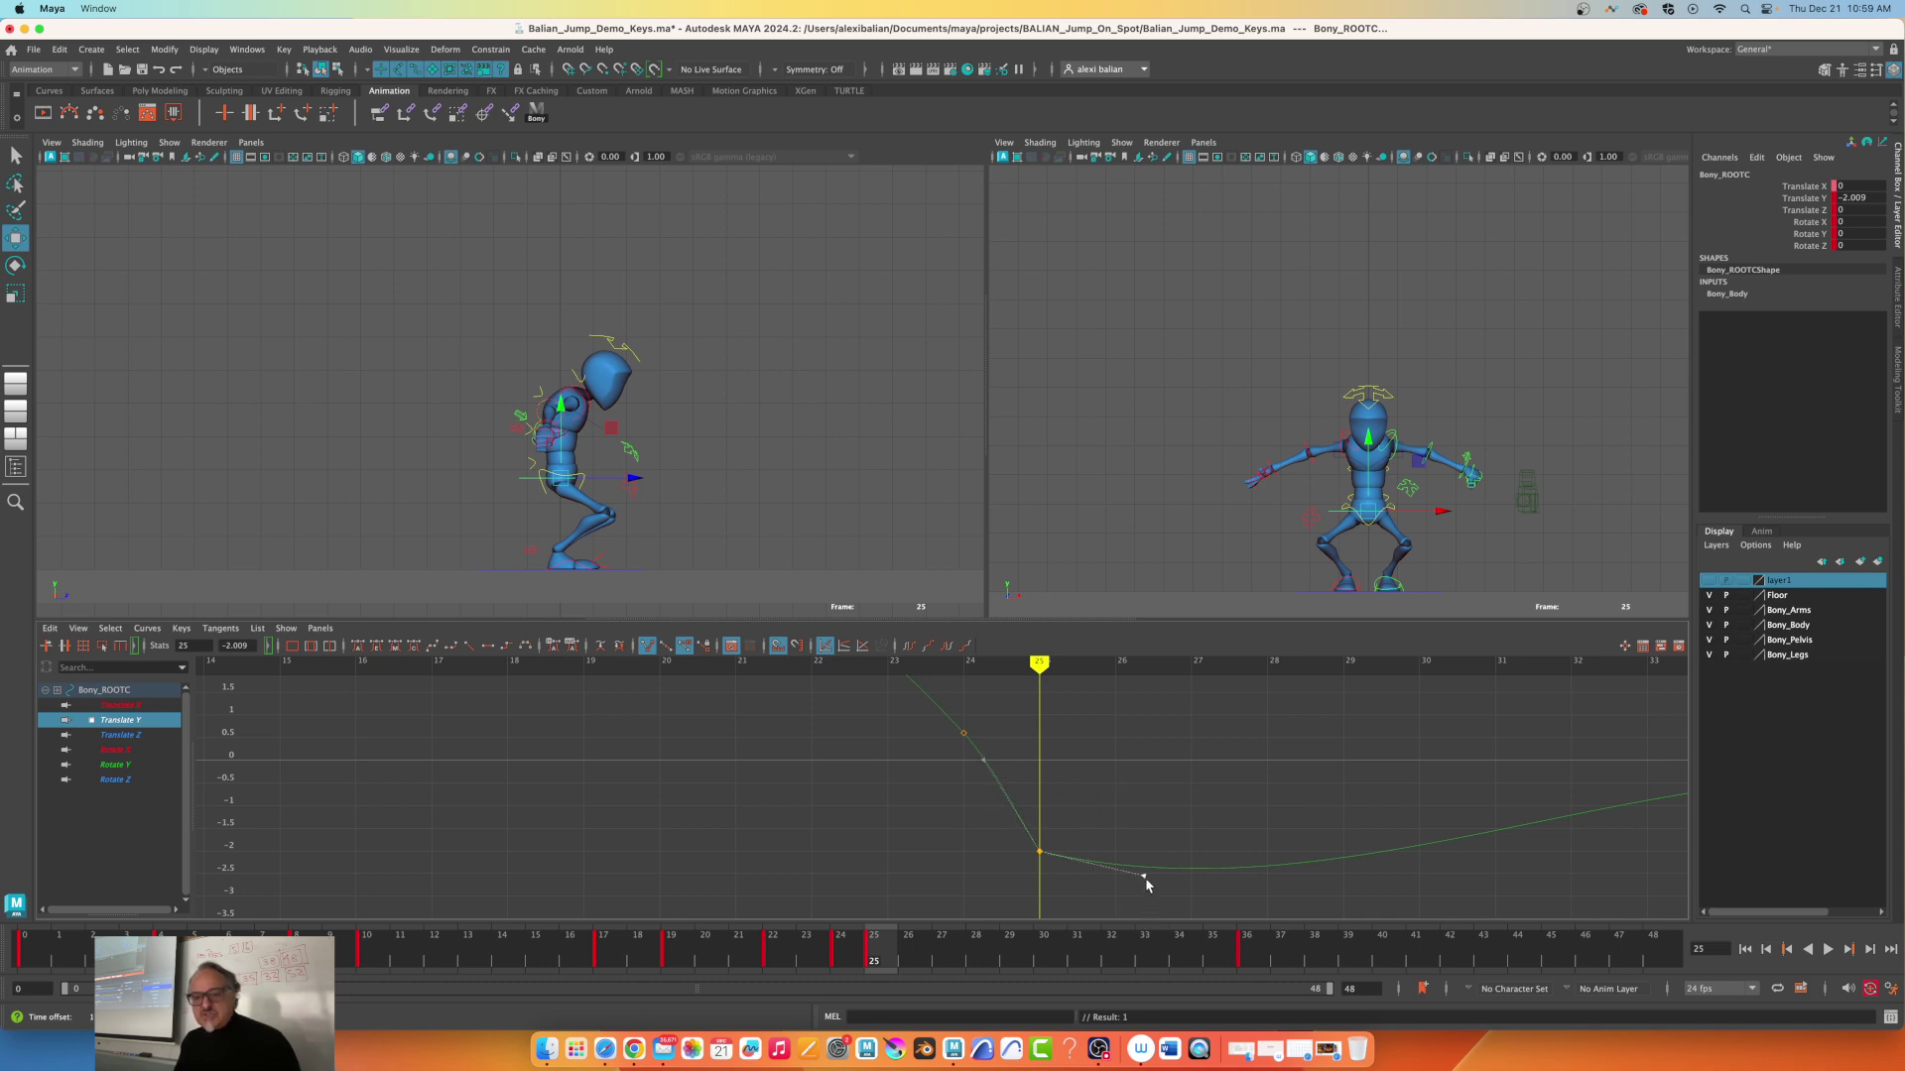
{"action": "middle_click_drag", "start_coordinate": [1145, 880], "coordinate": [1147, 838]}
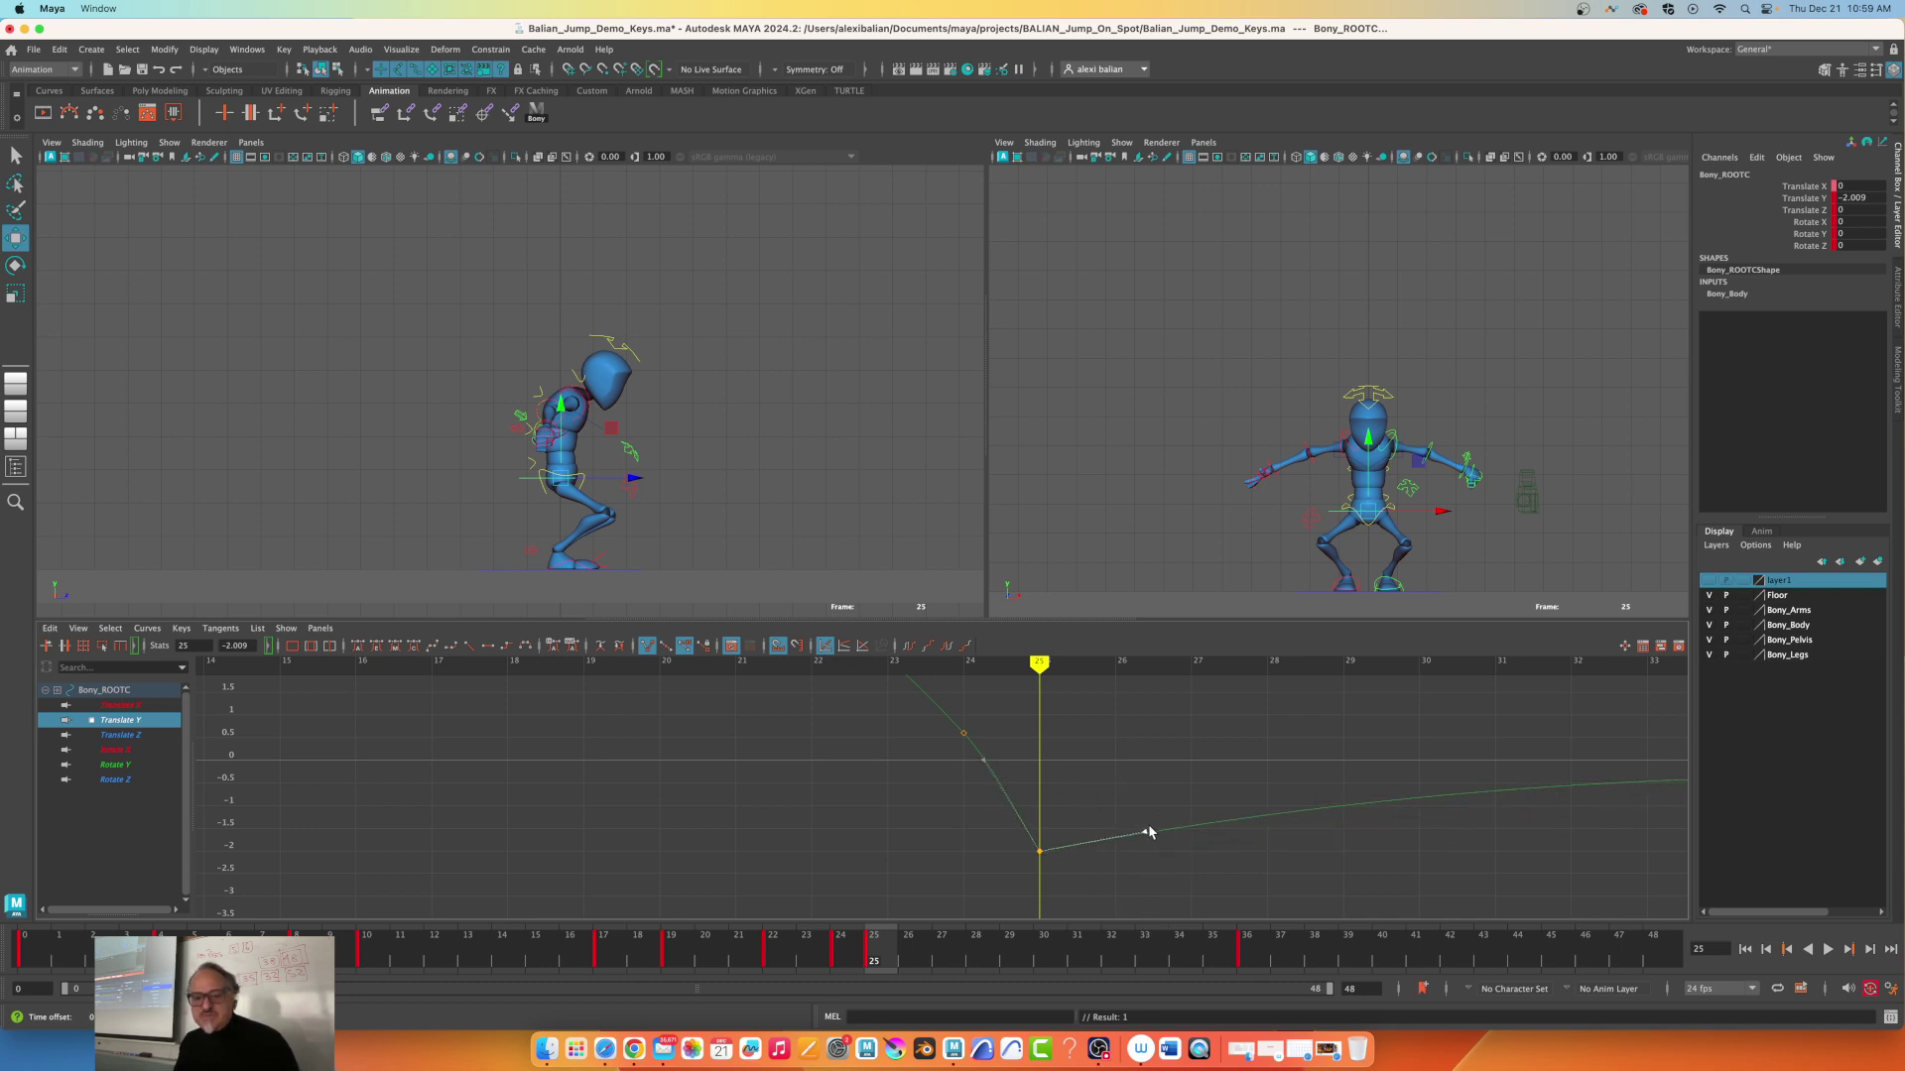
{"action": "key", "text": "a"}
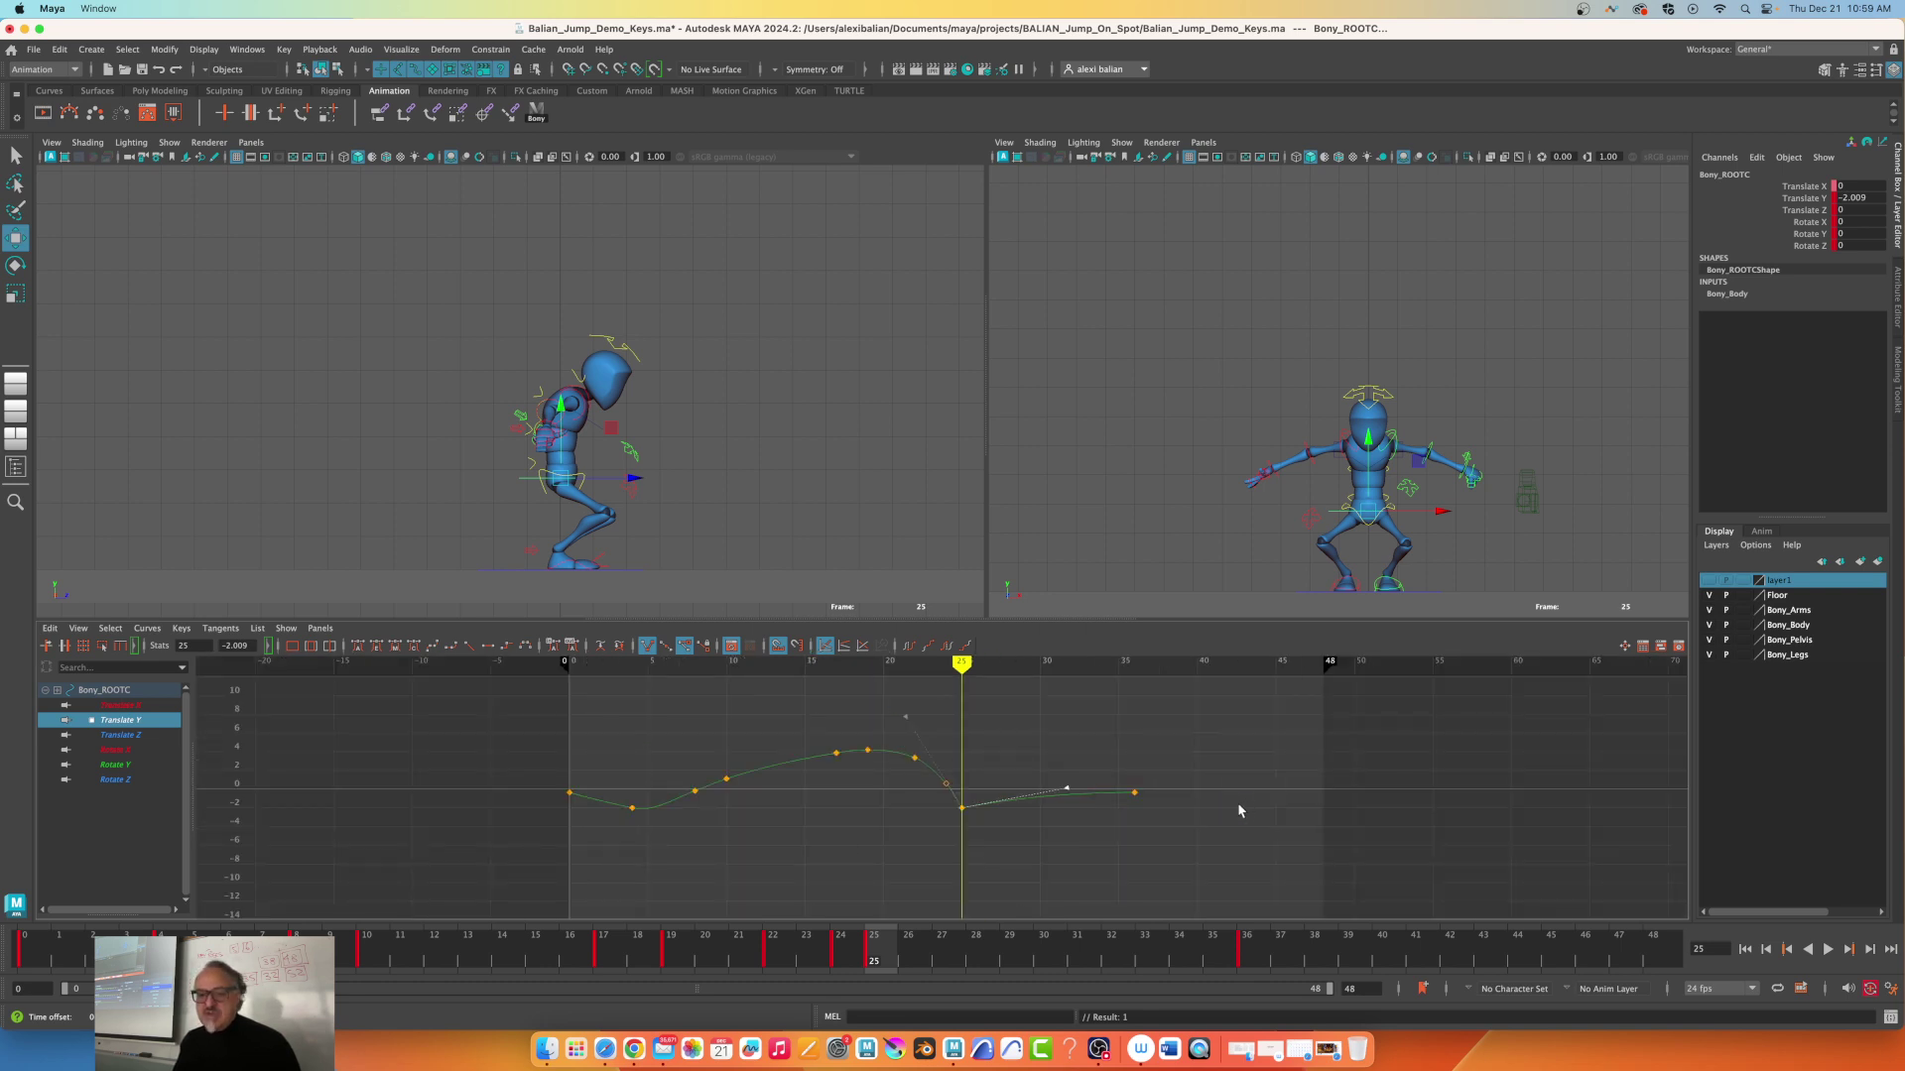
{"action": "right_click_drag", "start_coordinate": [1175, 811], "coordinate": [1207, 772], "text": "alt"}
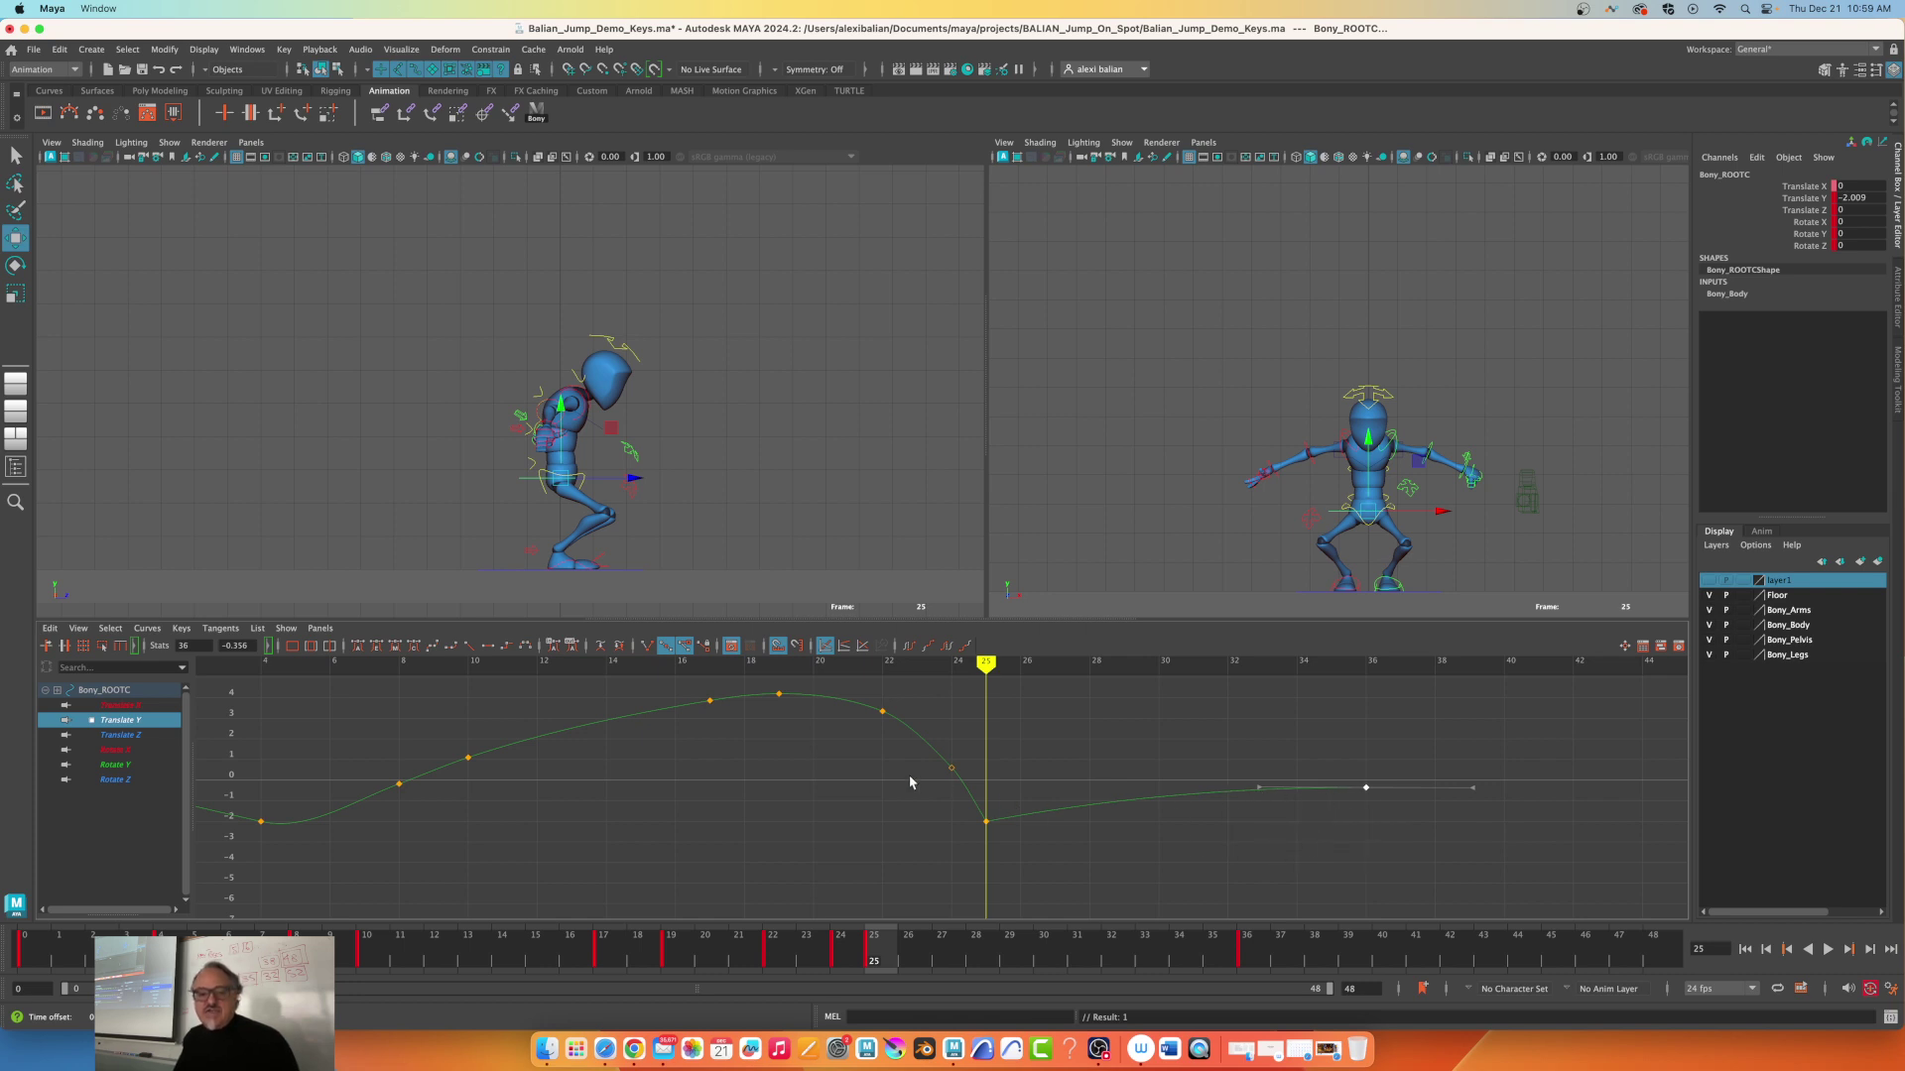
{"action": "left_click_drag", "start_coordinate": [908, 778], "coordinate": [1044, 851]}
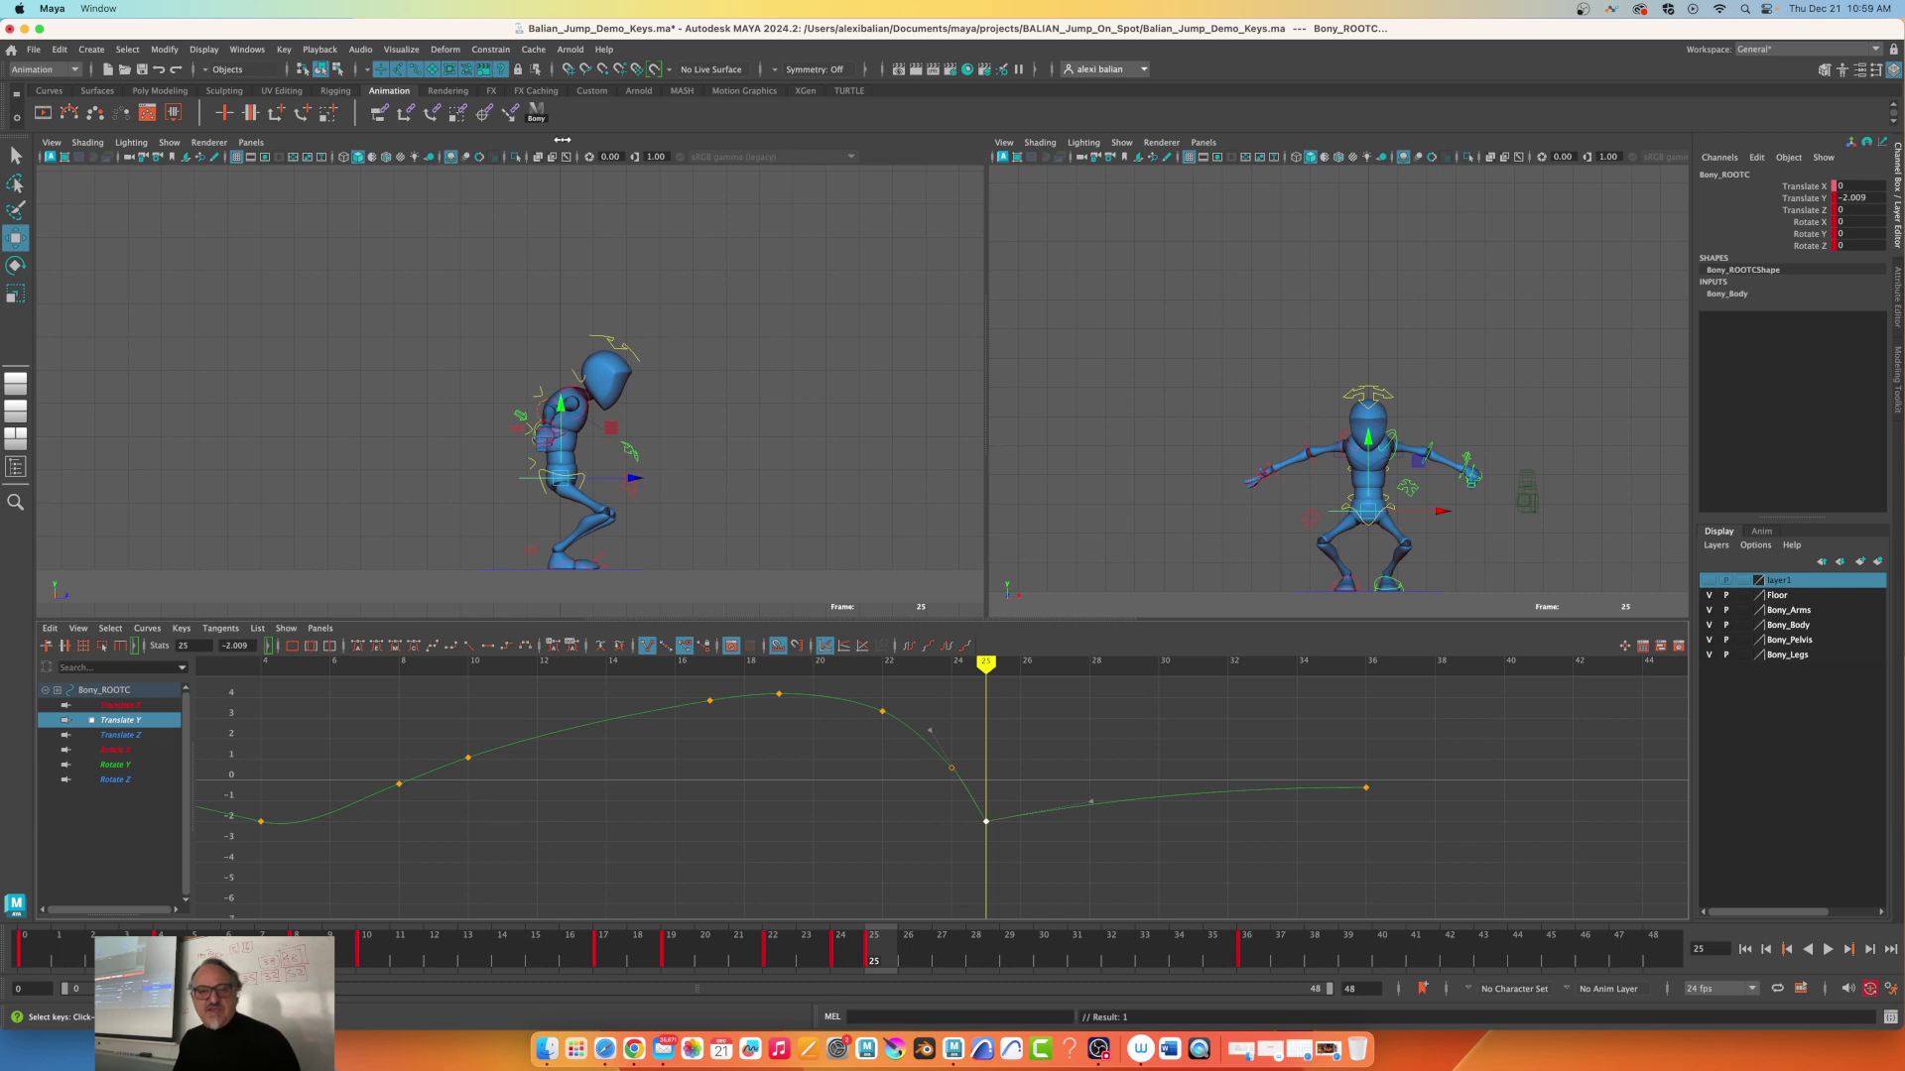
Select the shoulder FK control, scrub frames 24–26, and play the landing through frame 31
{"action": "left_click", "coordinate": [535, 113]}
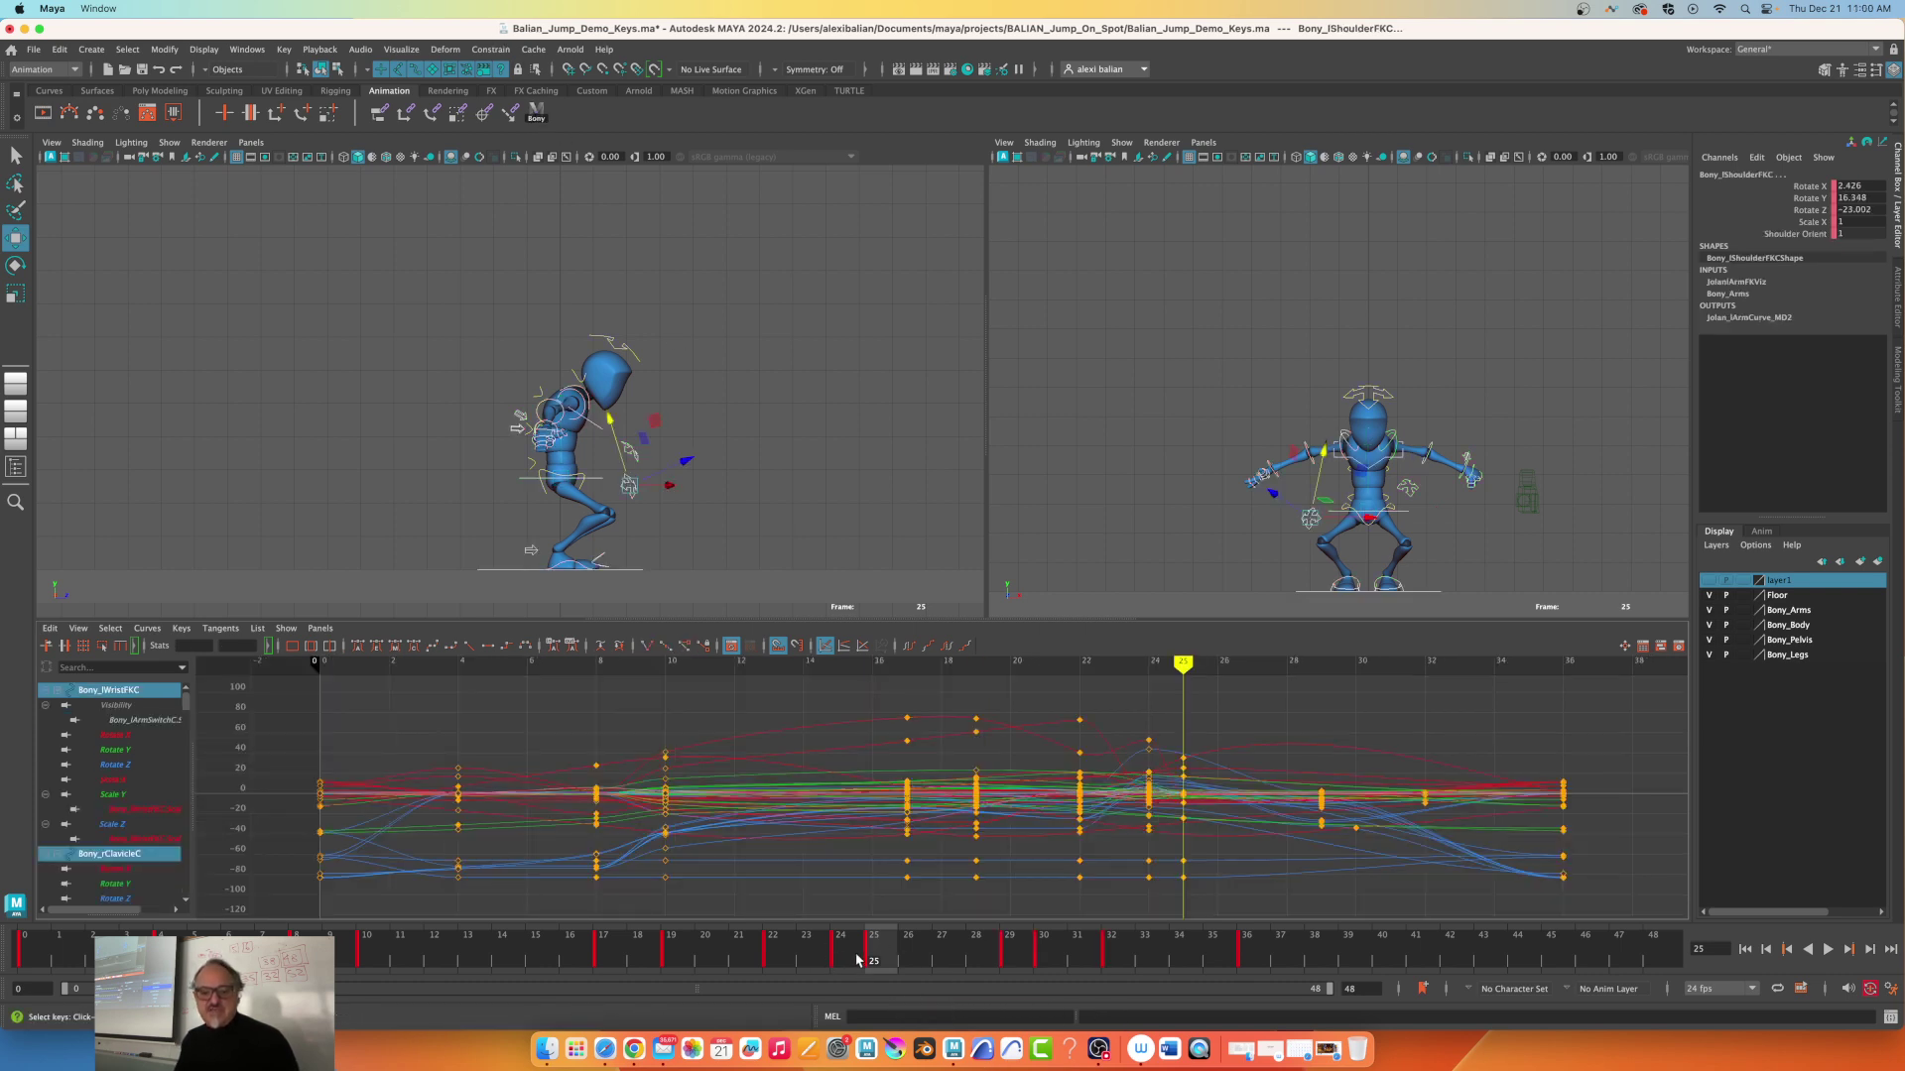
{"action": "left_click_drag", "start_coordinate": [857, 960], "coordinate": [910, 953]}
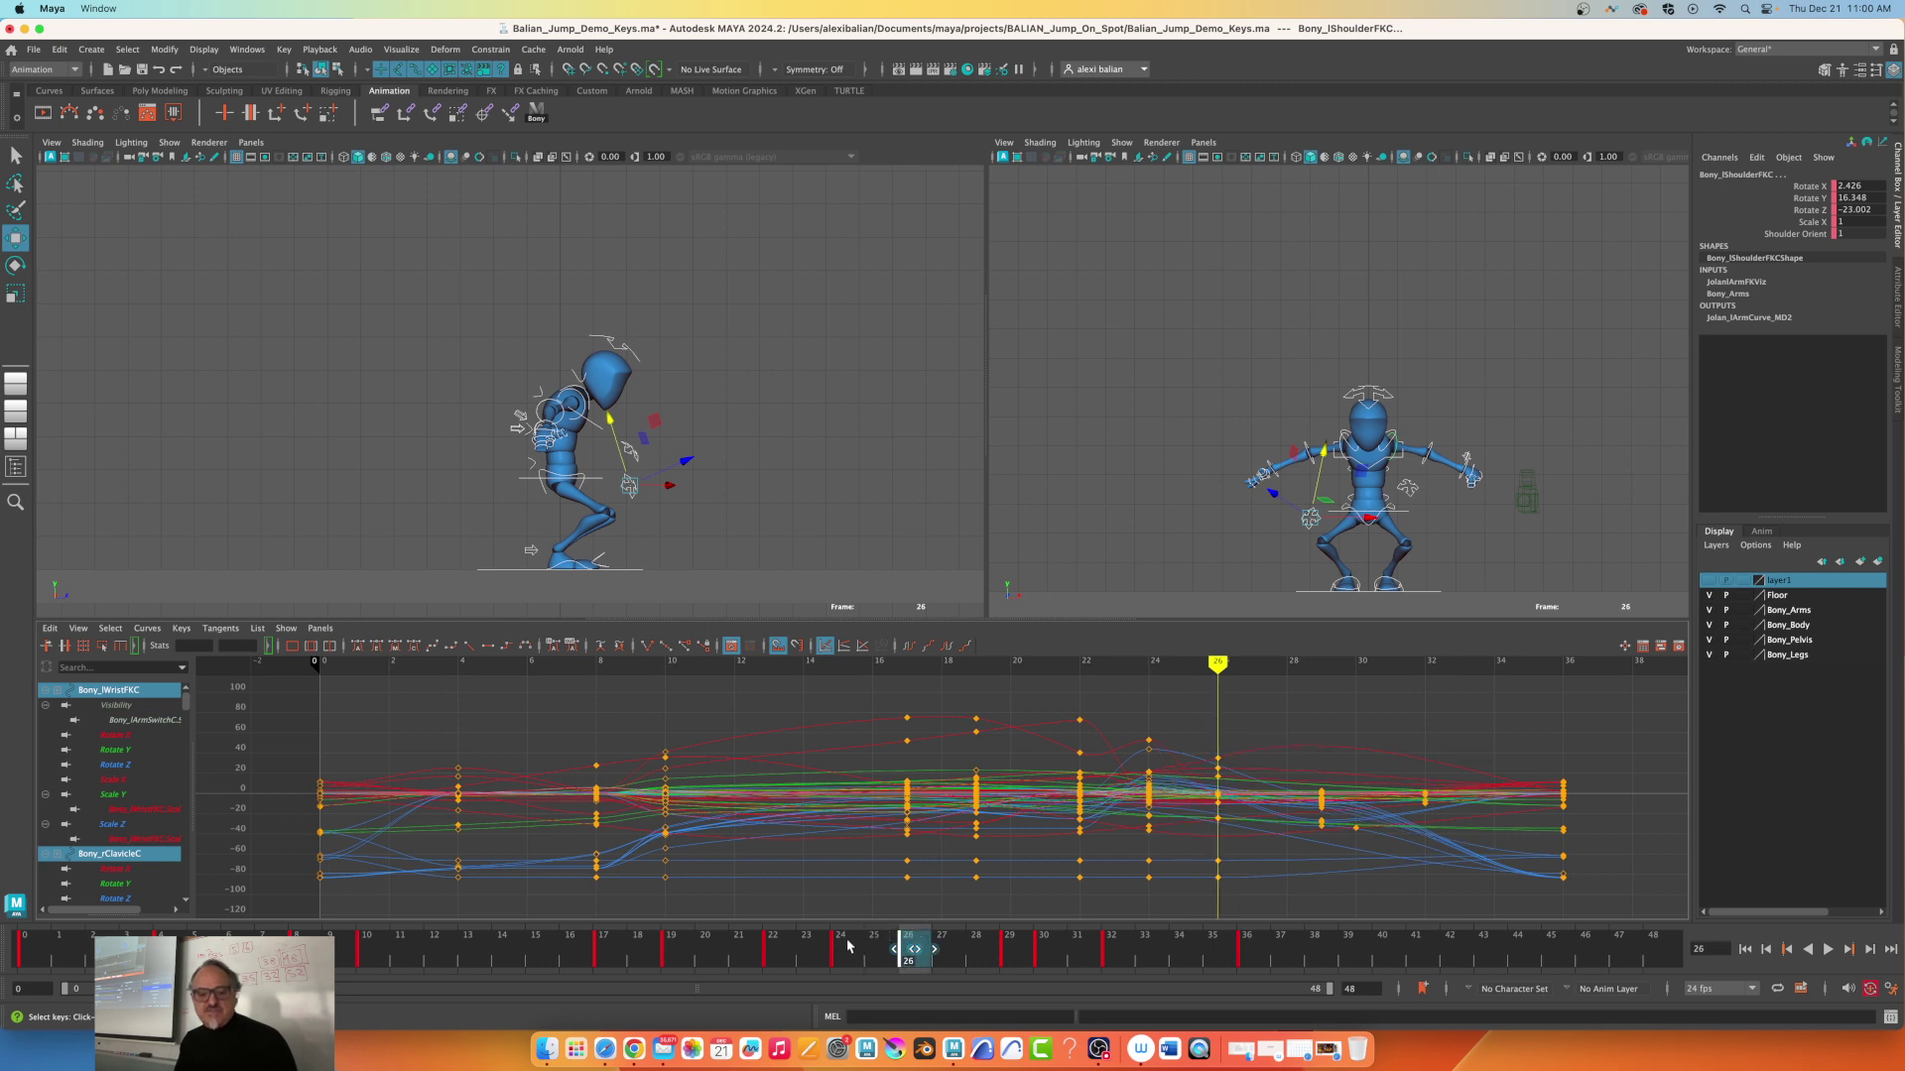
{"action": "mouse_move", "coordinate": [911, 955]}
{"action": "left_mouse_down"}
{"action": "mouse_move", "coordinate": [854, 948]}
{"action": "mouse_move", "coordinate": [951, 953]}
{"action": "mouse_move", "coordinate": [852, 949]}
{"action": "mouse_move", "coordinate": [971, 959]}
{"action": "mouse_move", "coordinate": [847, 956]}
{"action": "mouse_move", "coordinate": [914, 967]}
{"action": "left_mouse_up"}
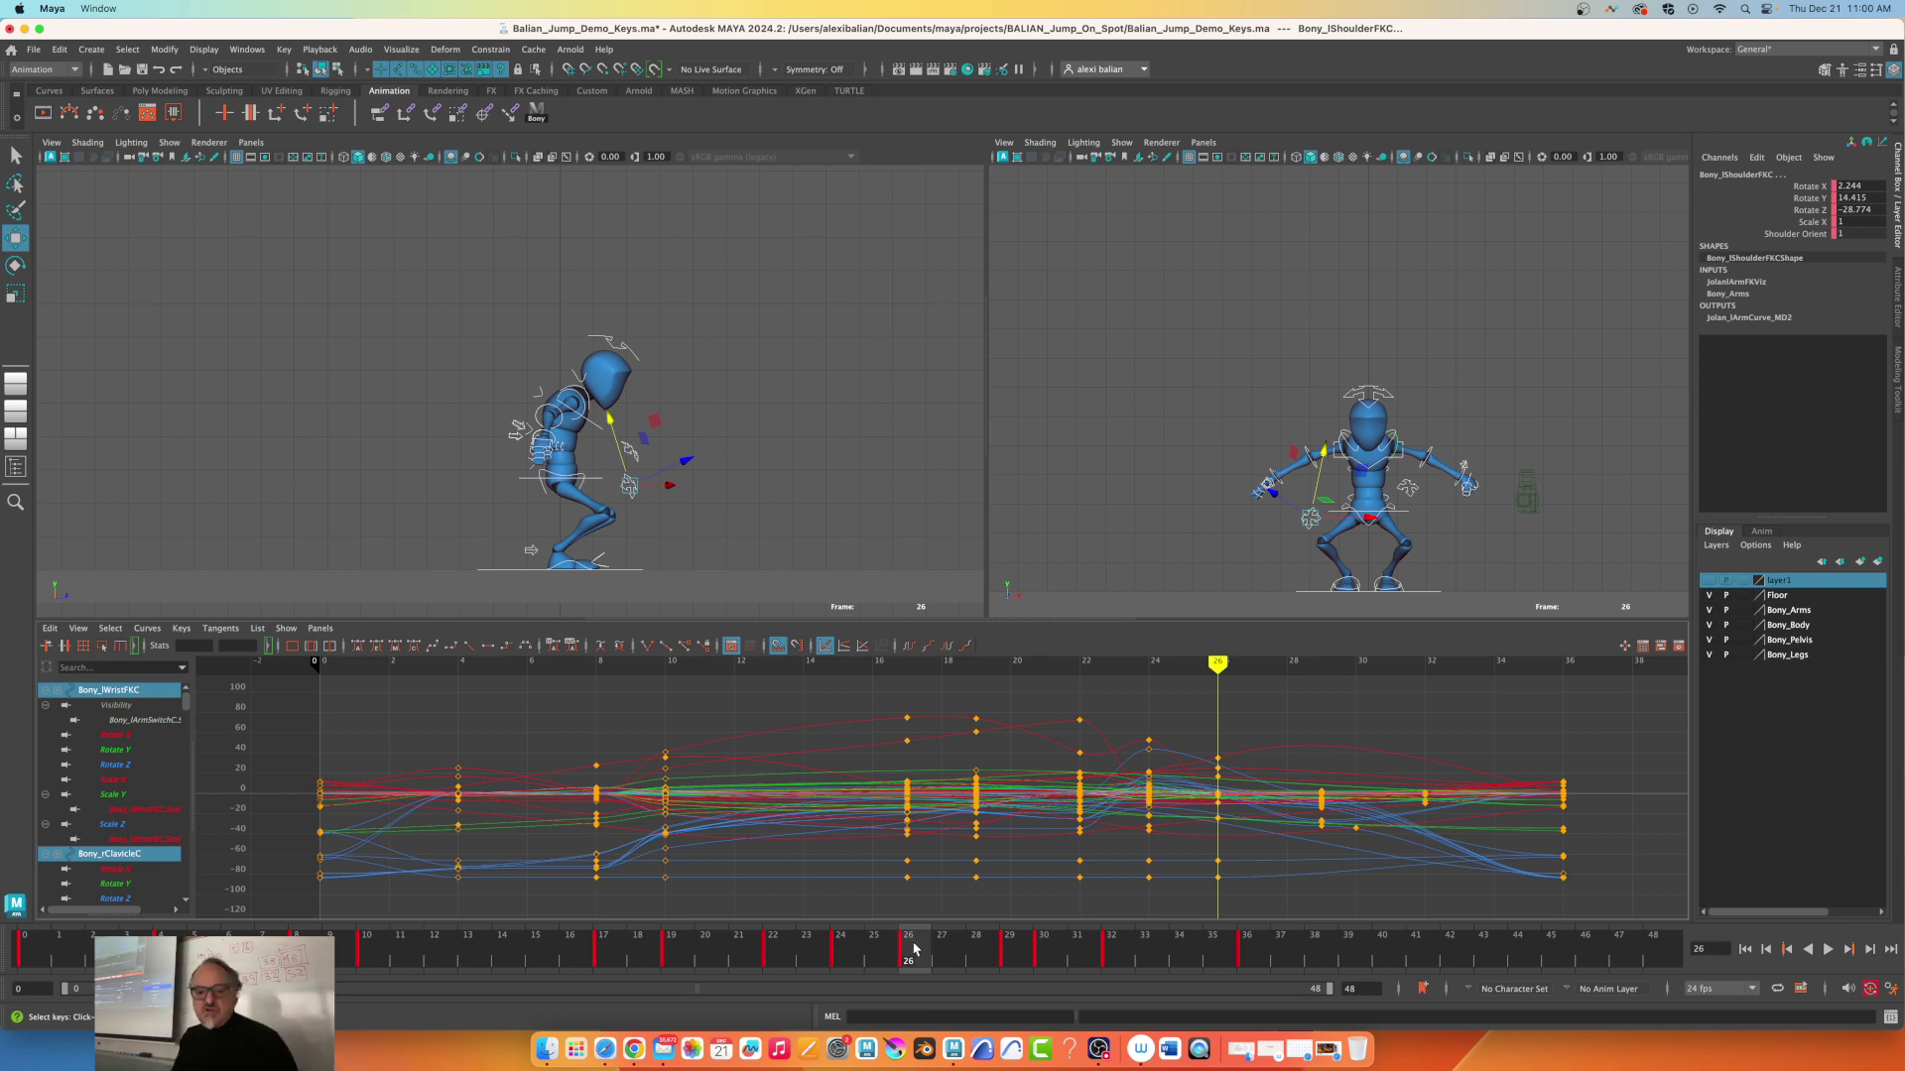
{"action": "key", "text": "alt+v"}
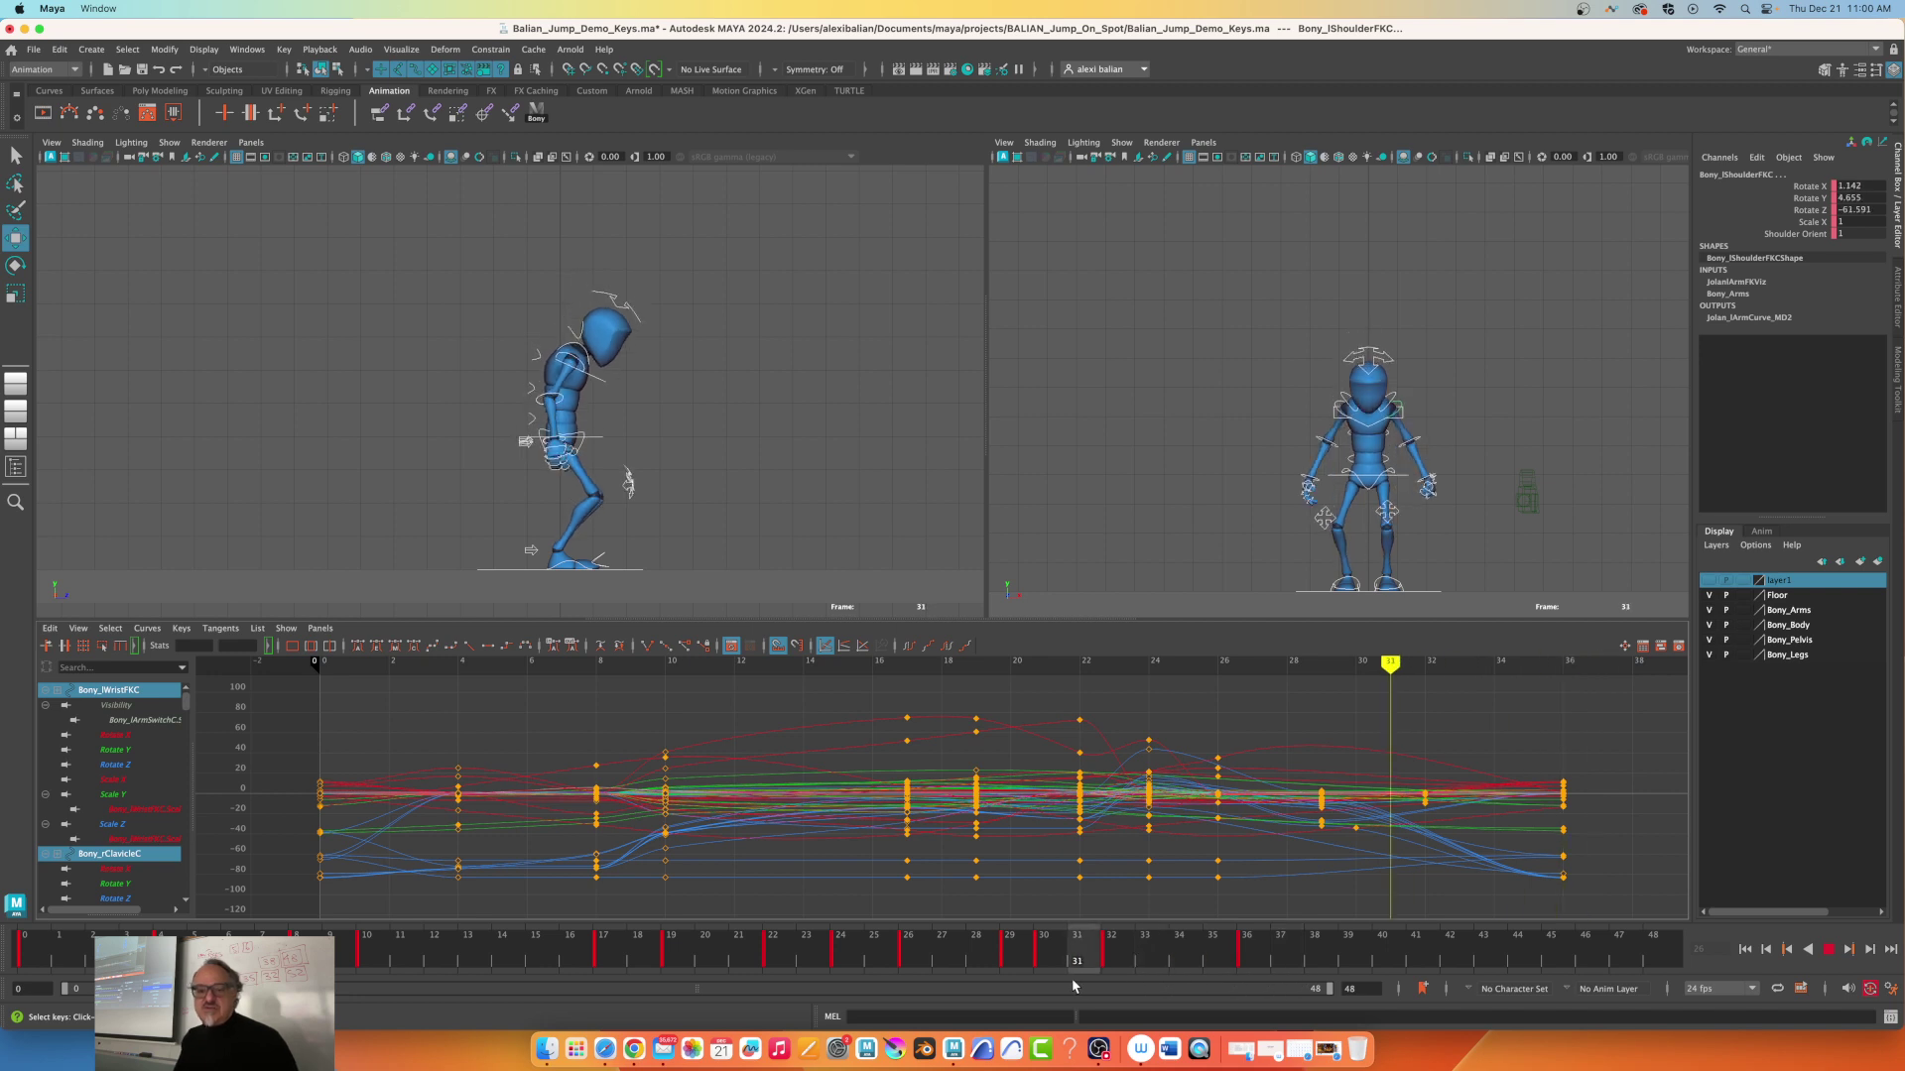
{"action": "key", "text": "alt+v"}
Select Bony_ROOTC with the Move tool, isolate Translate Y, and marquee the keys at frames 24–26
{"action": "left_click", "coordinate": [491, 463]}
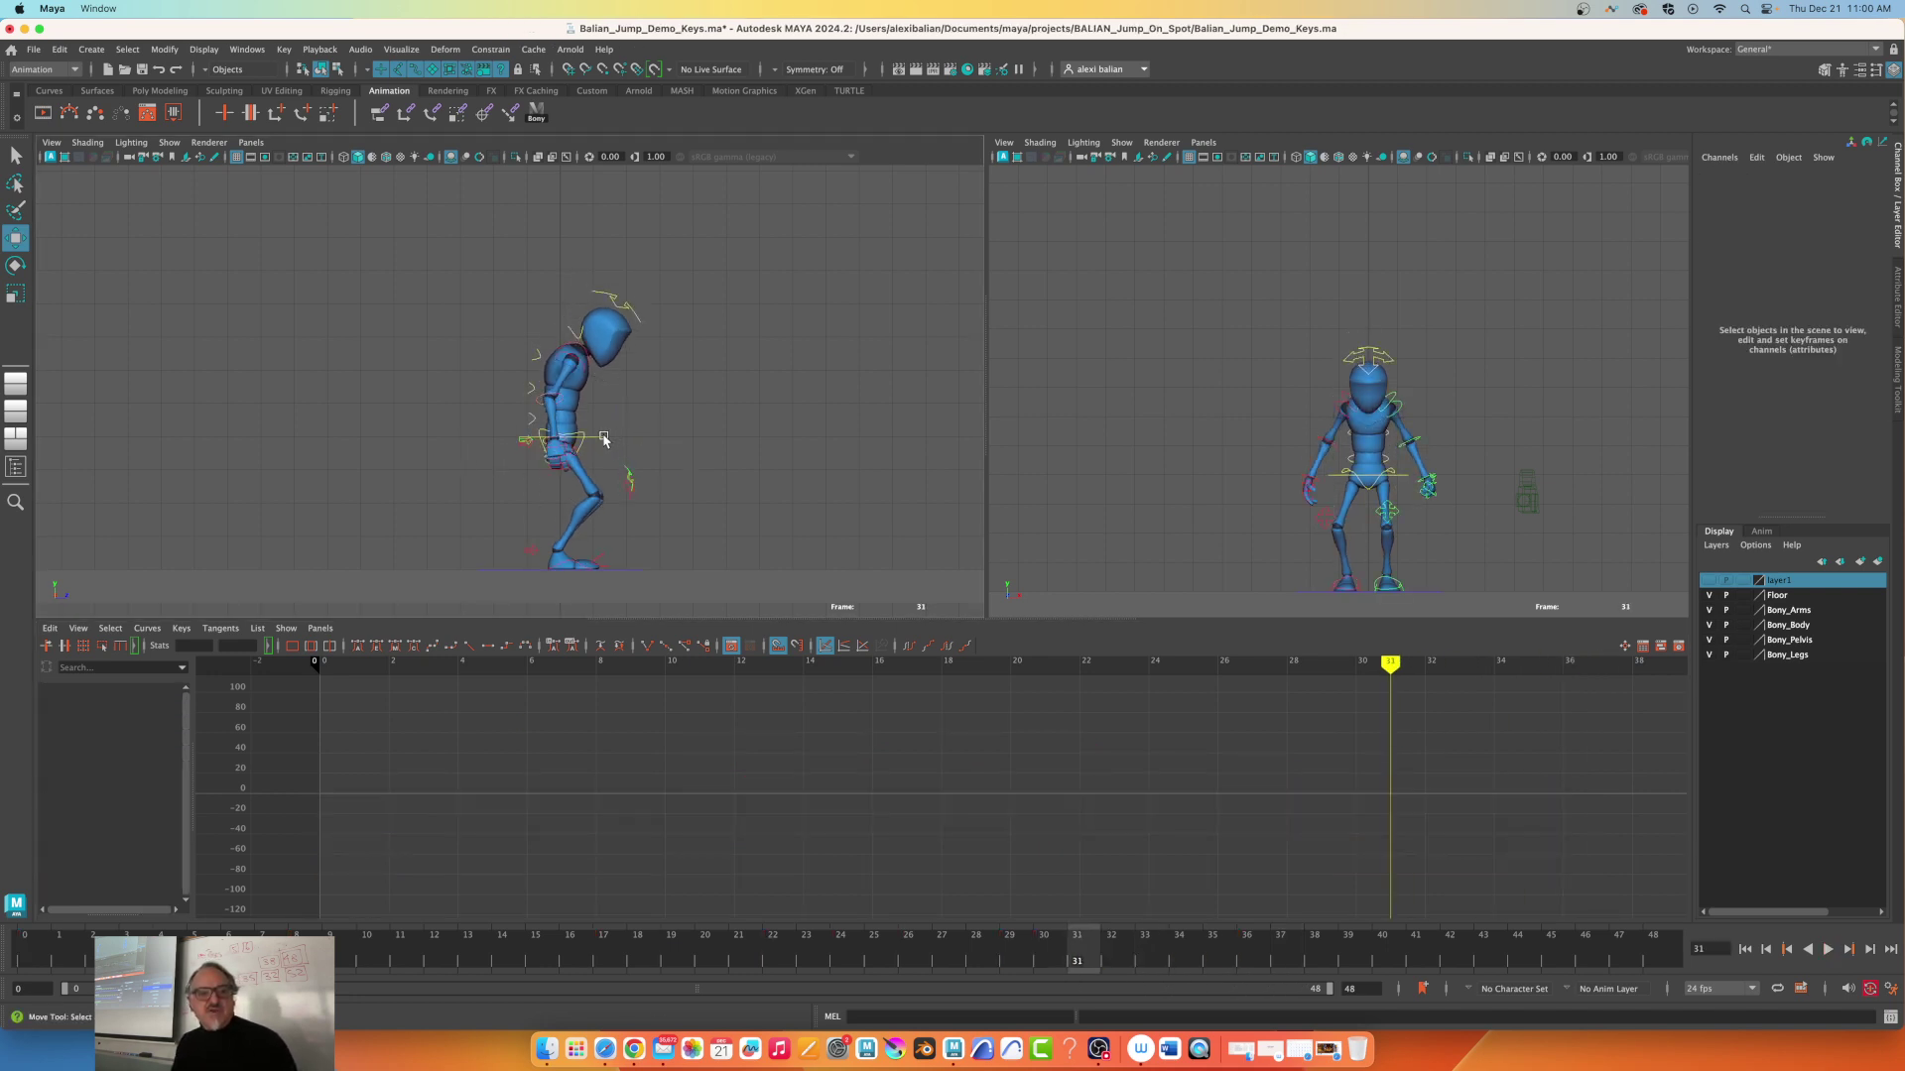
{"action": "left_click", "coordinate": [595, 441]}
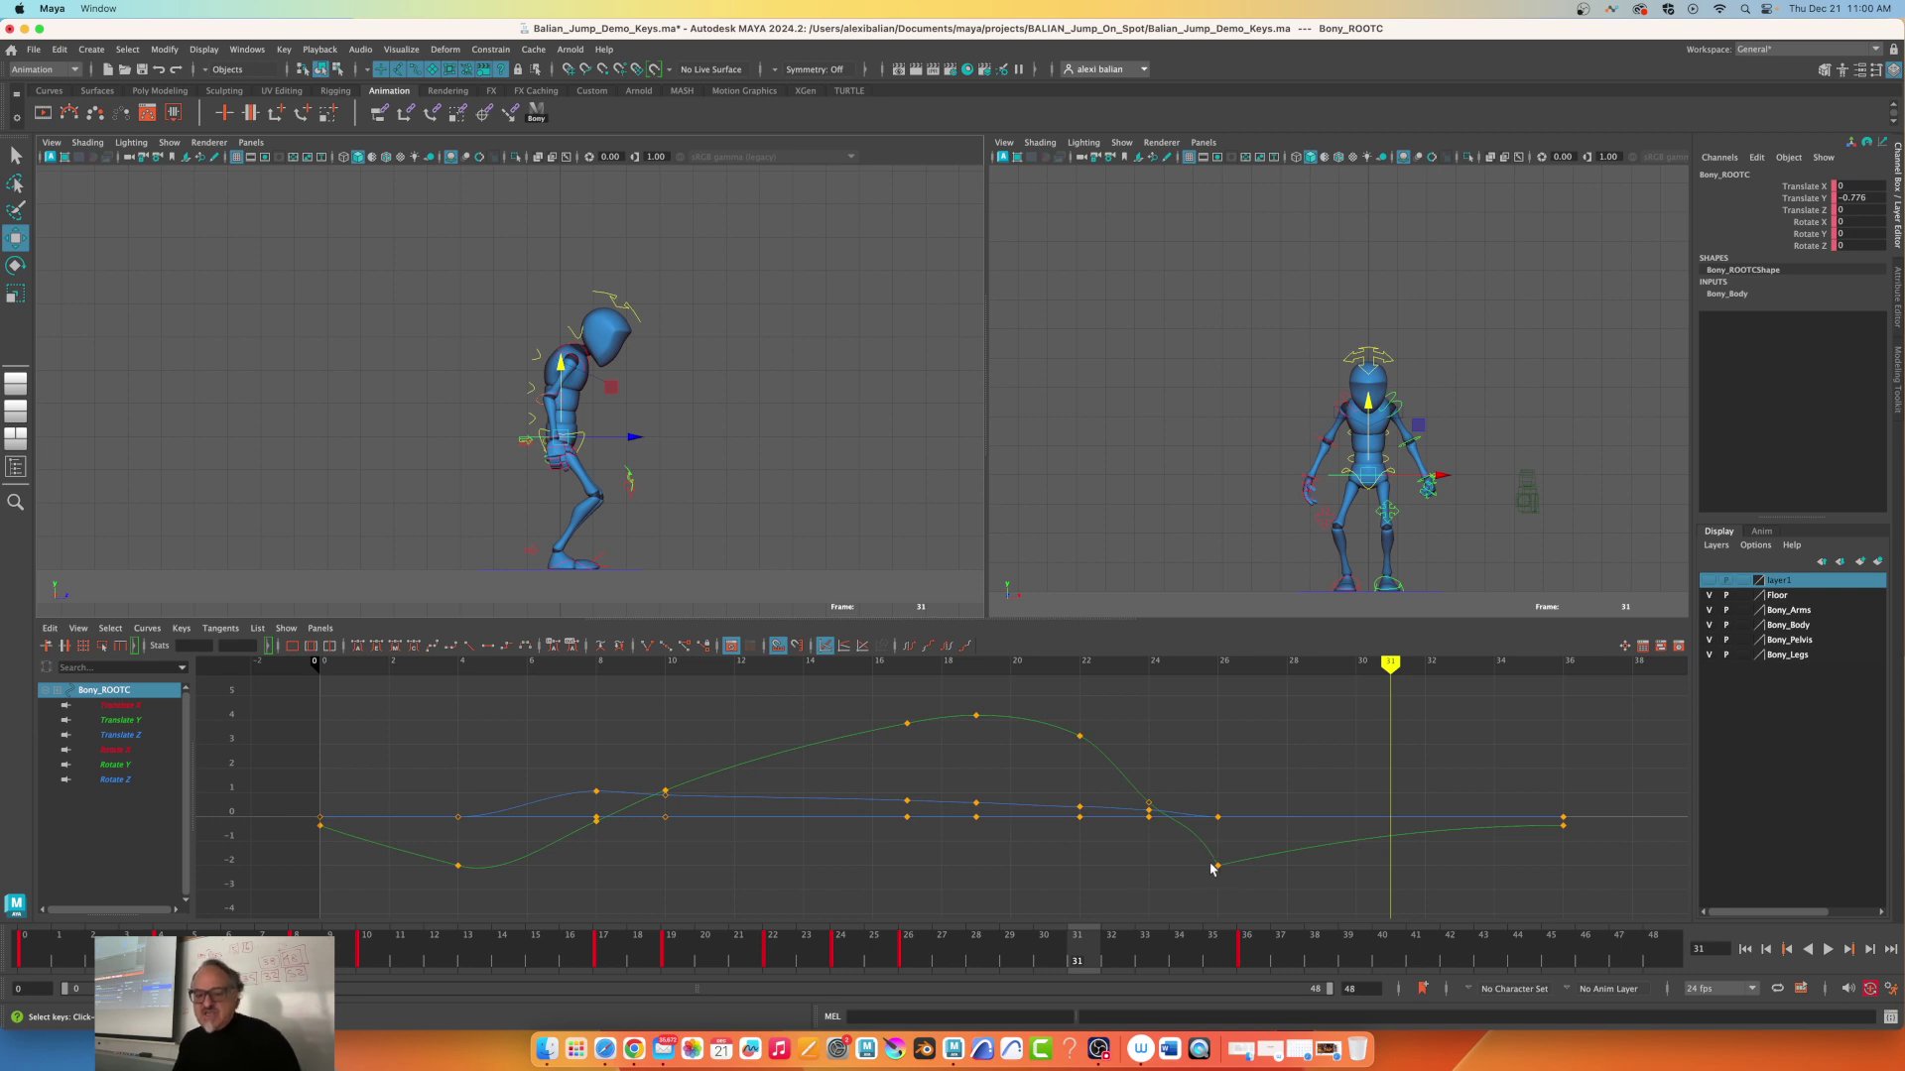
{"action": "key", "text": "w"}
{"action": "left_click", "coordinate": [119, 720]}
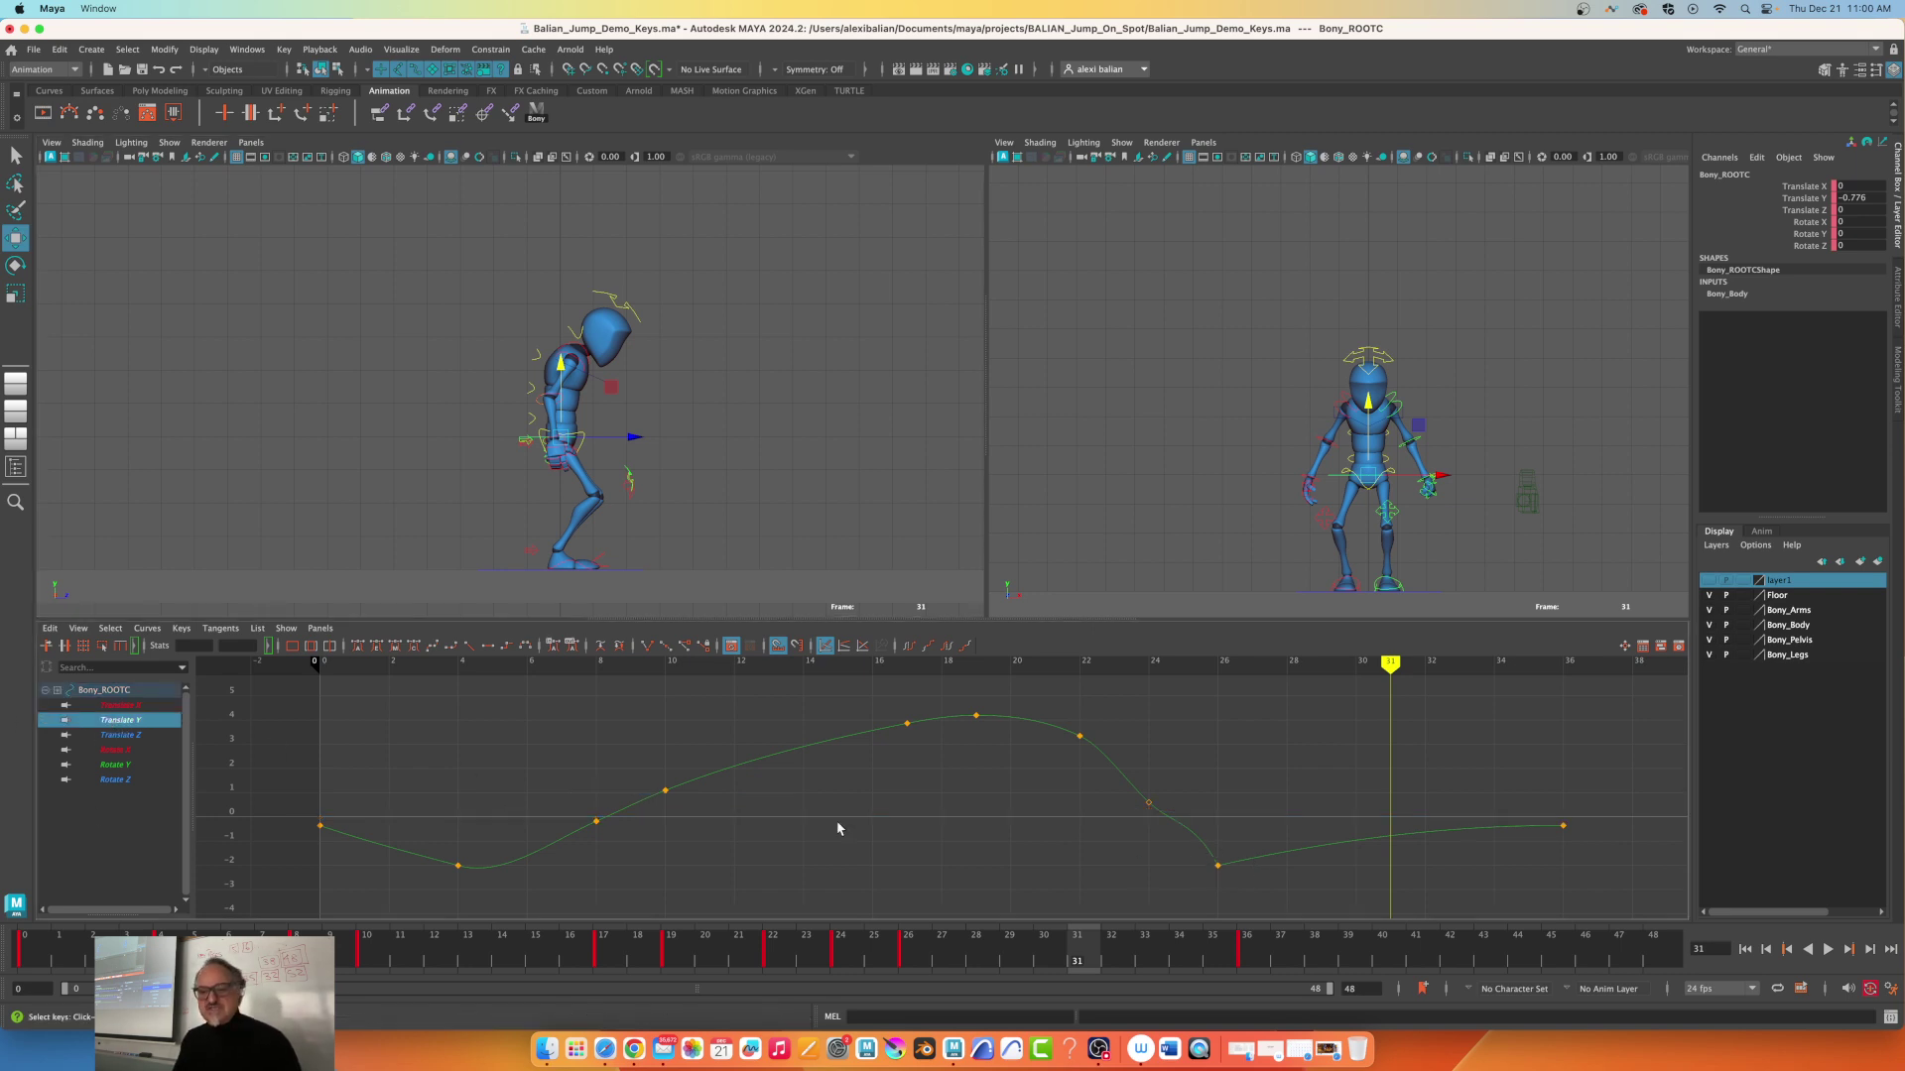
{"action": "left_click_drag", "start_coordinate": [1102, 742], "coordinate": [1361, 911]}
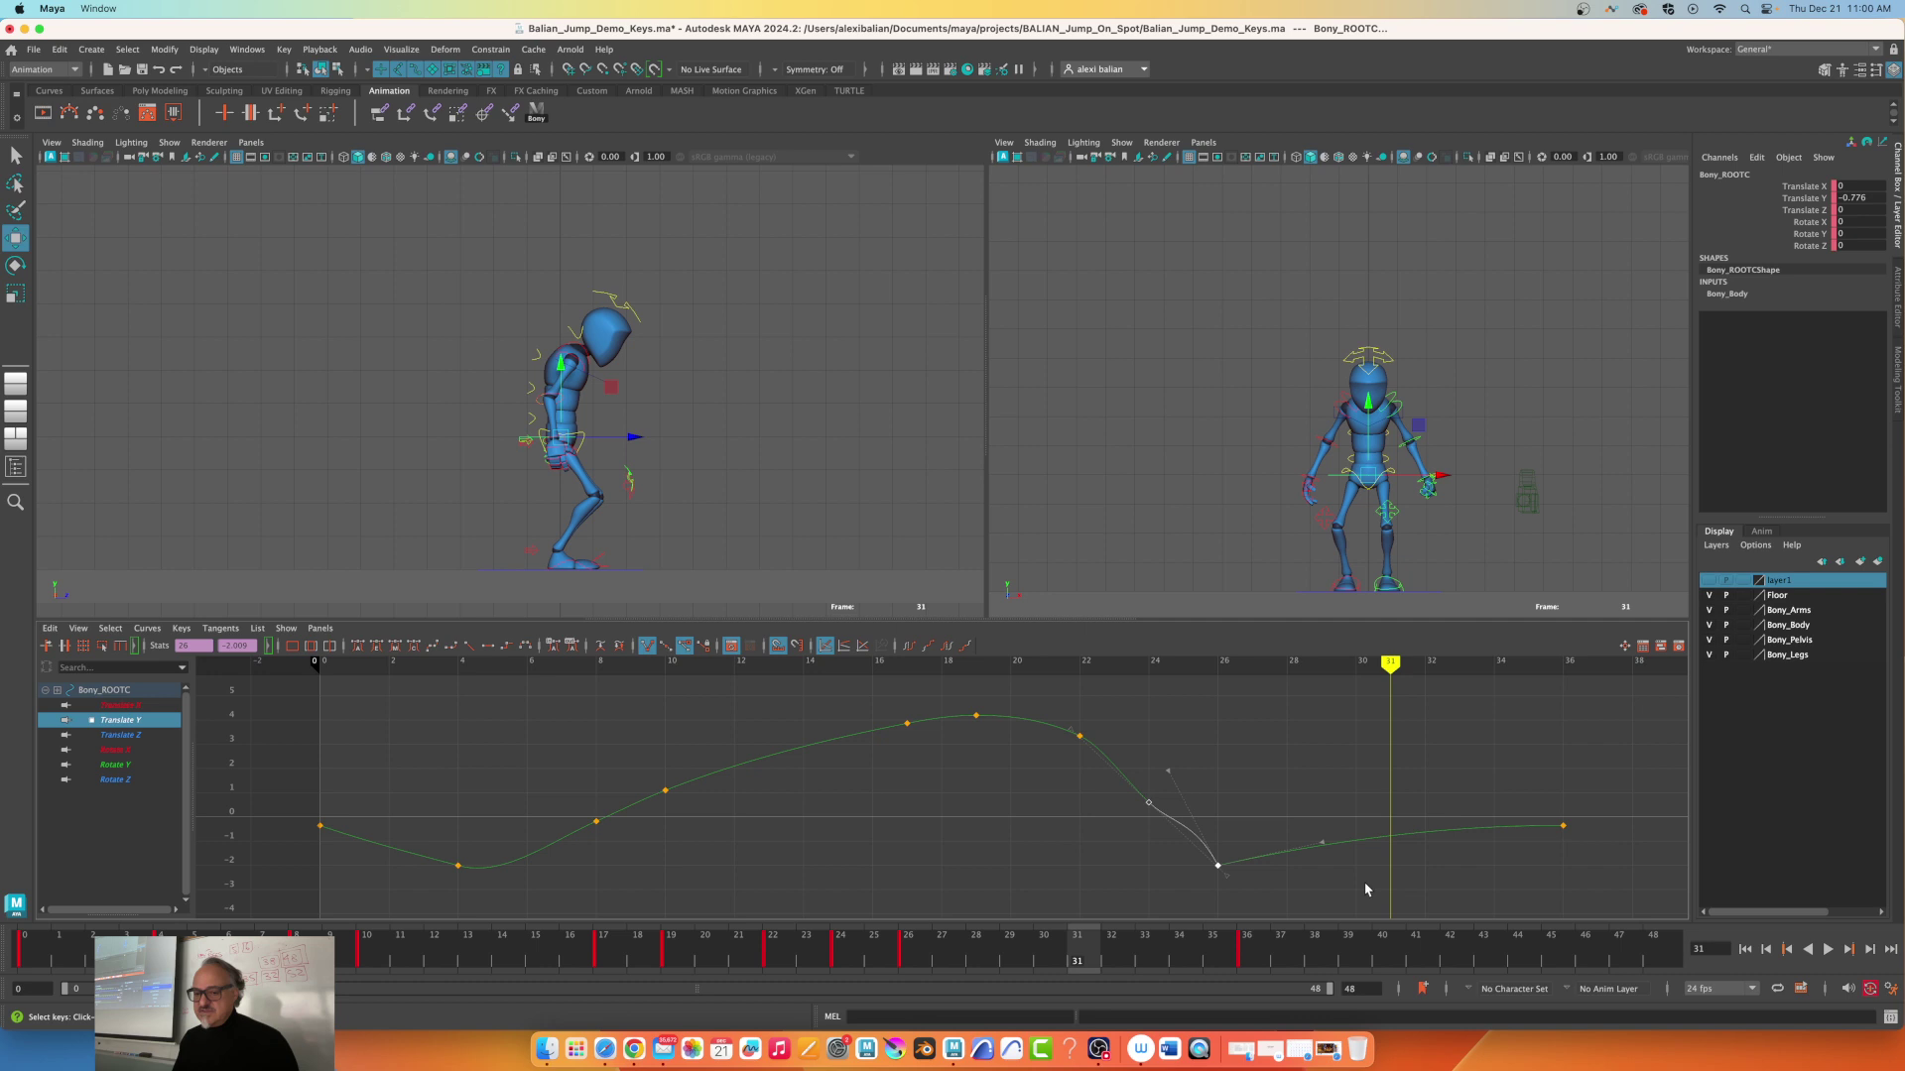
Frame the curve around the landing and select only the key at frame 24
{"action": "key", "text": "f"}
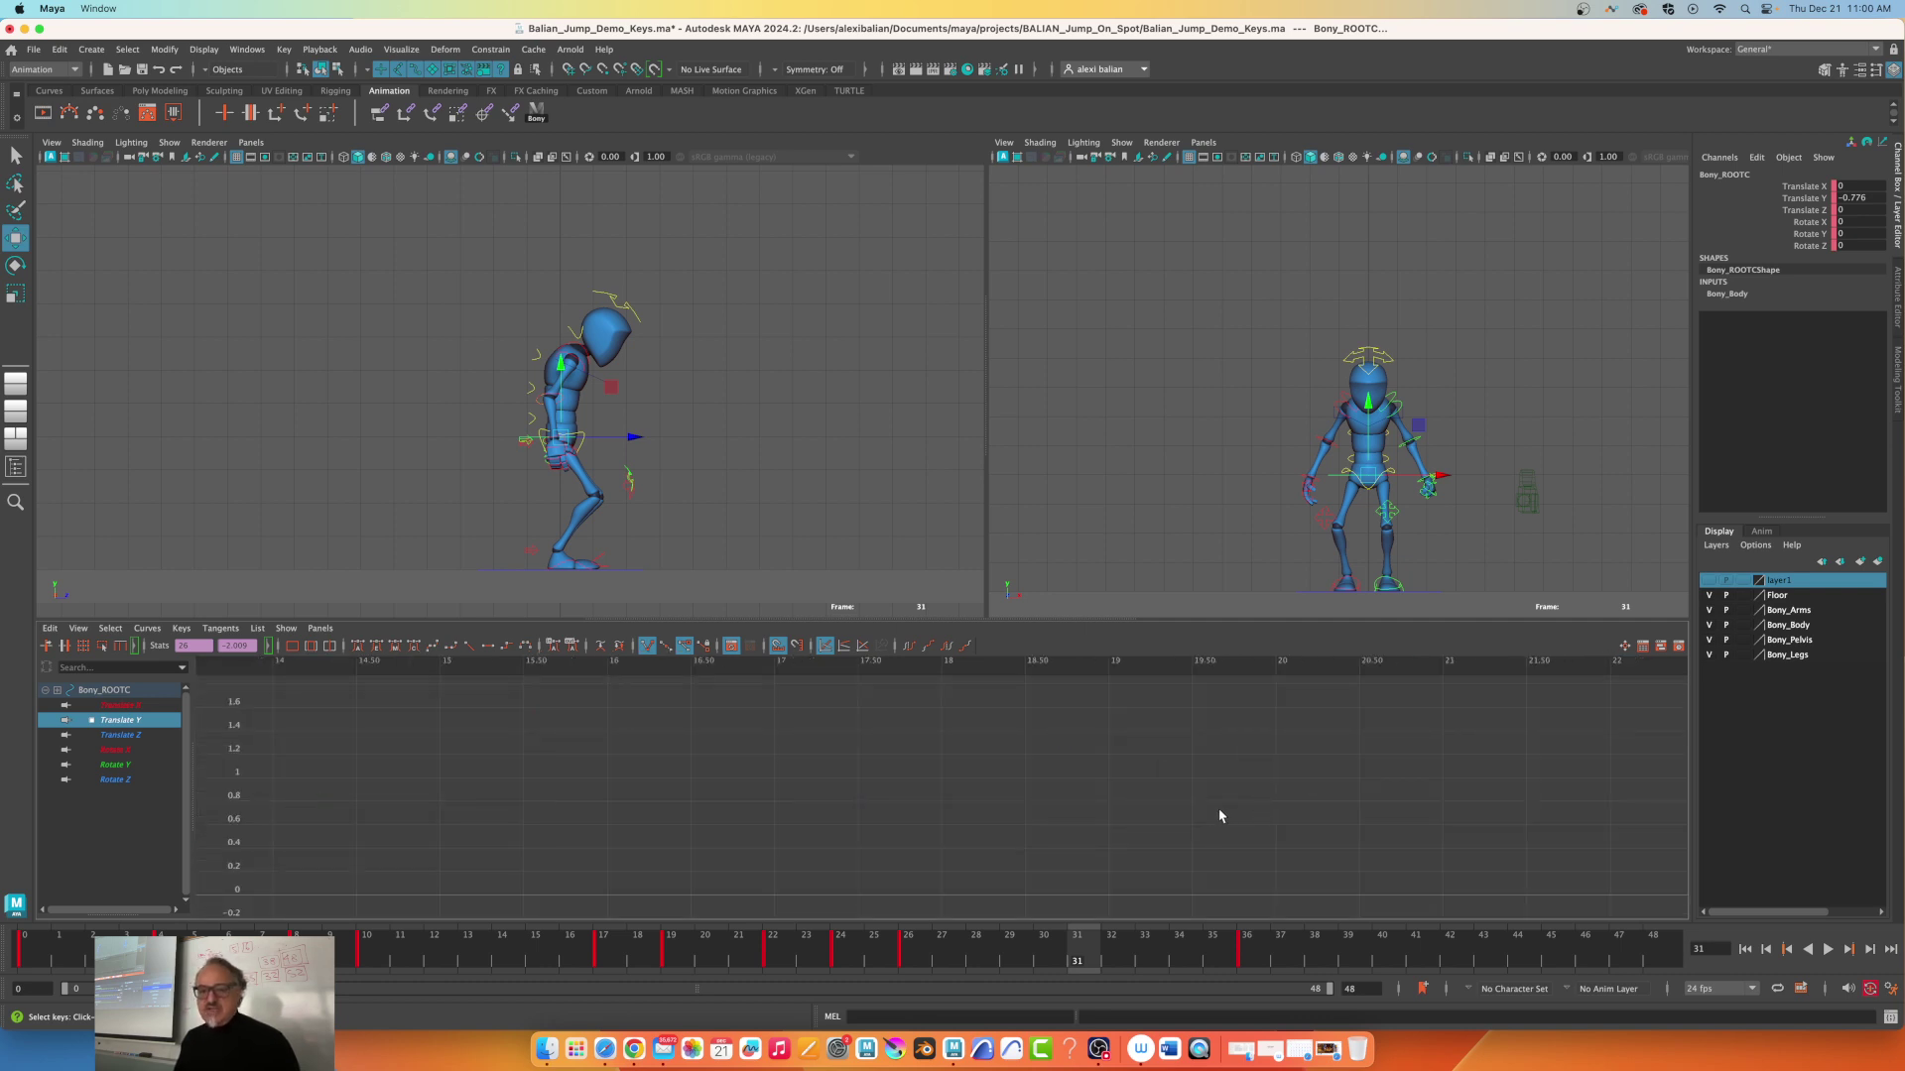
{"action": "key", "text": "a"}
{"action": "right_click_drag", "start_coordinate": [1220, 816], "coordinate": [1030, 769], "text": "alt"}
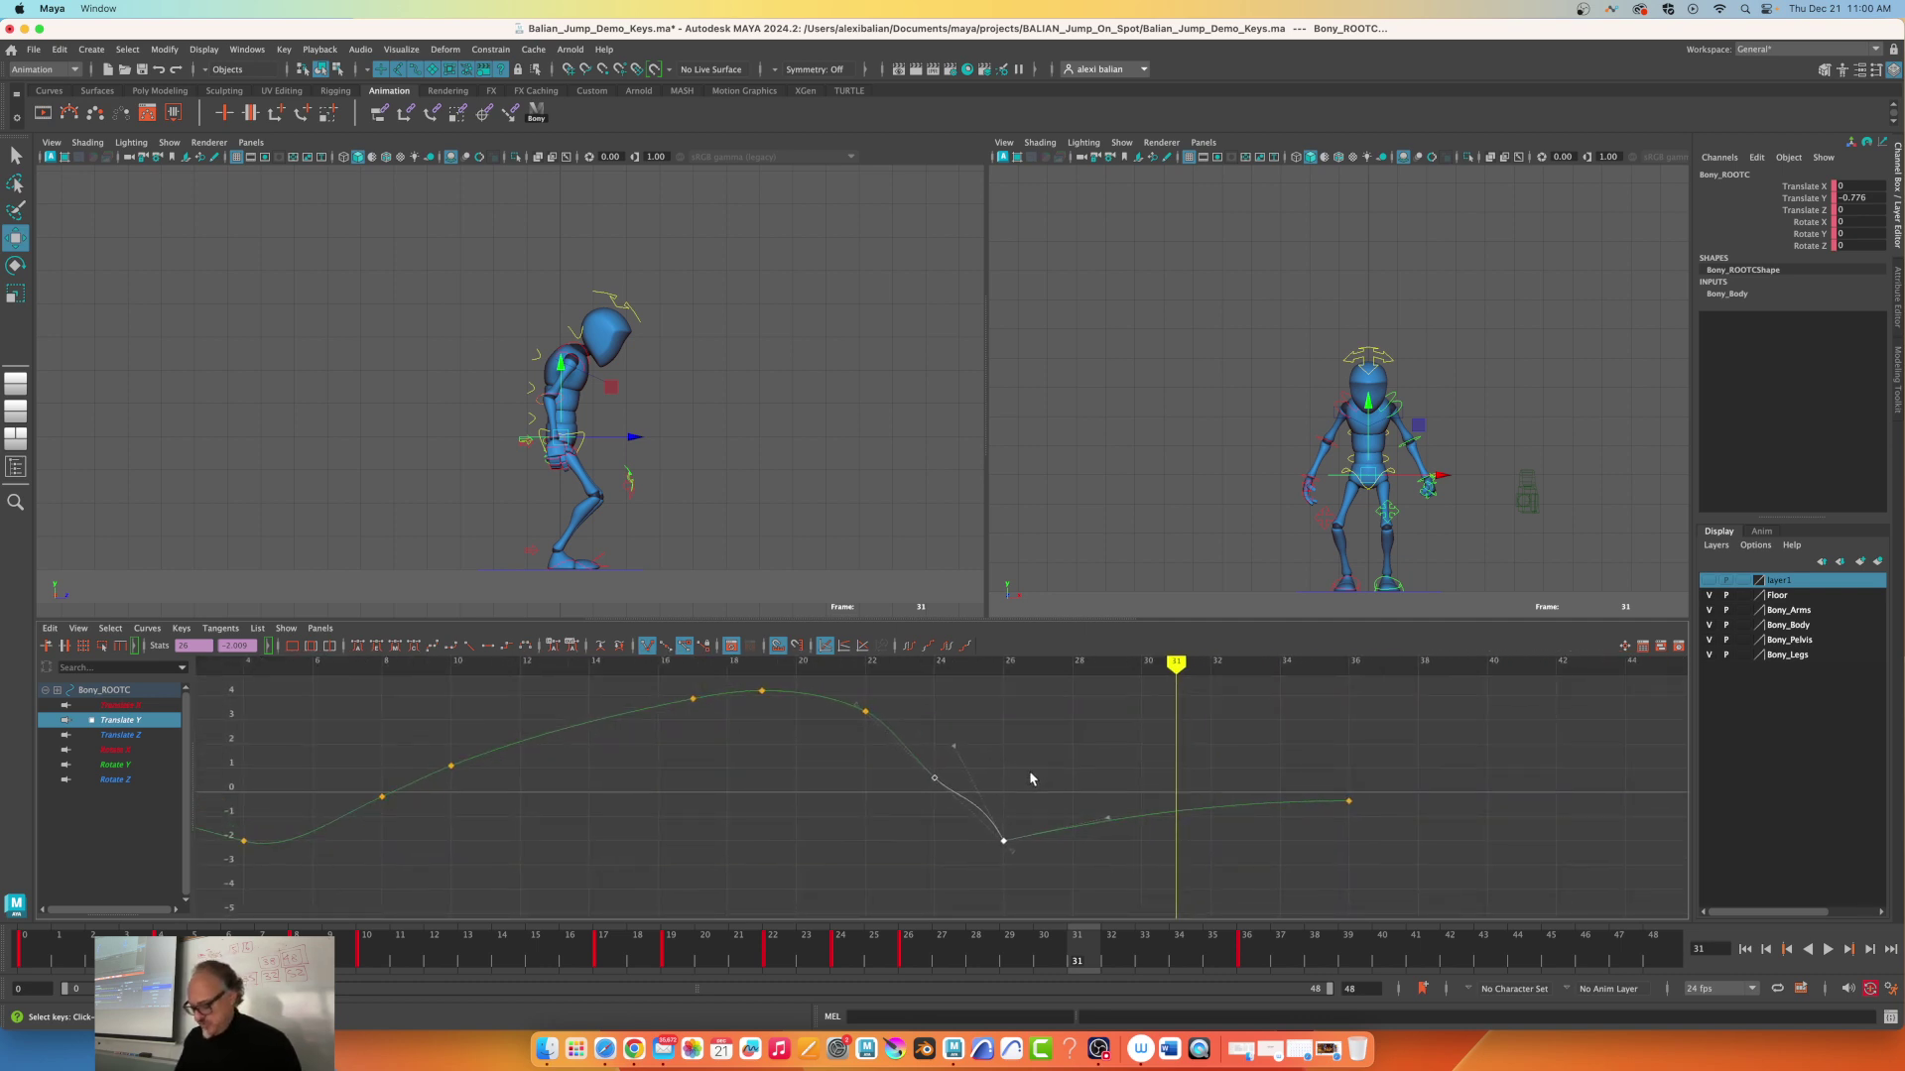
{"action": "key", "text": "f"}
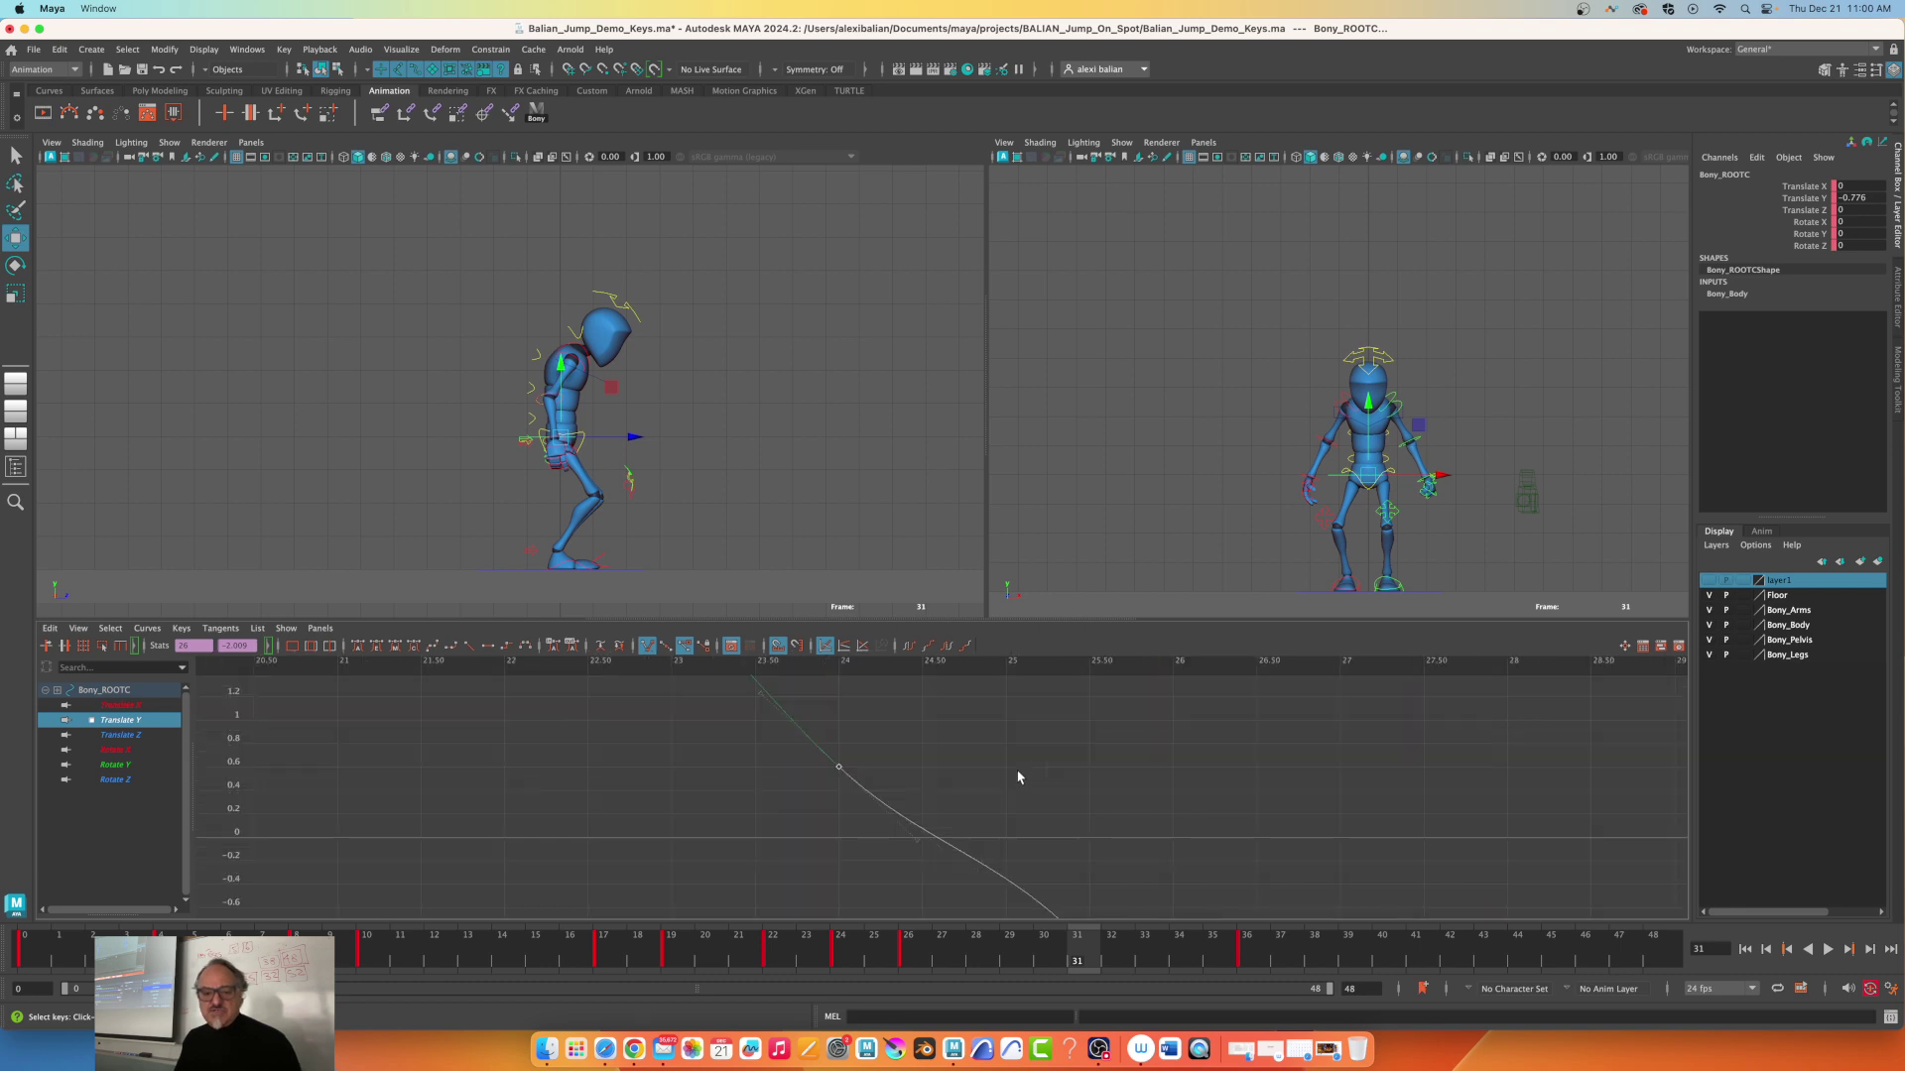
{"action": "right_click_drag", "start_coordinate": [1017, 775], "coordinate": [964, 783], "text": "alt"}
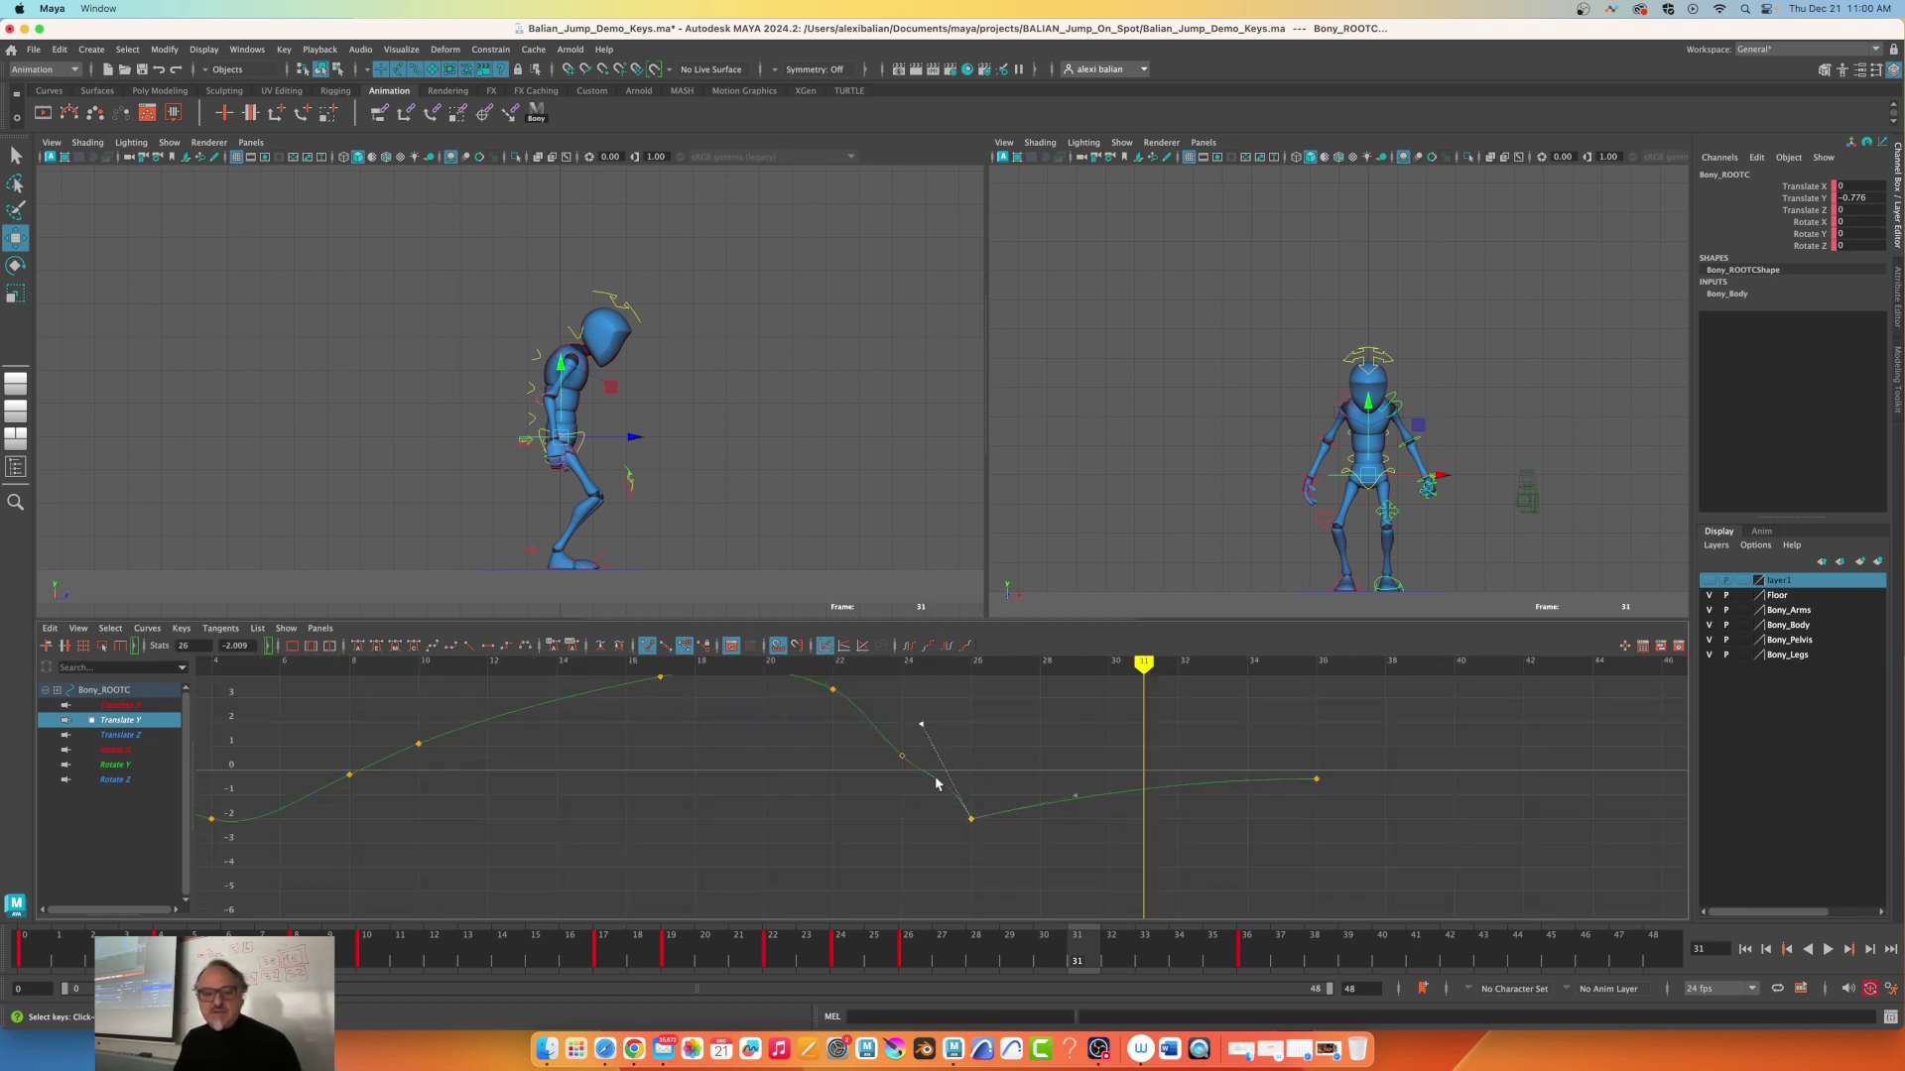
{"action": "left_click_drag", "start_coordinate": [924, 754], "coordinate": [987, 833]}
{"action": "left_click_drag", "start_coordinate": [911, 759], "coordinate": [915, 756]}
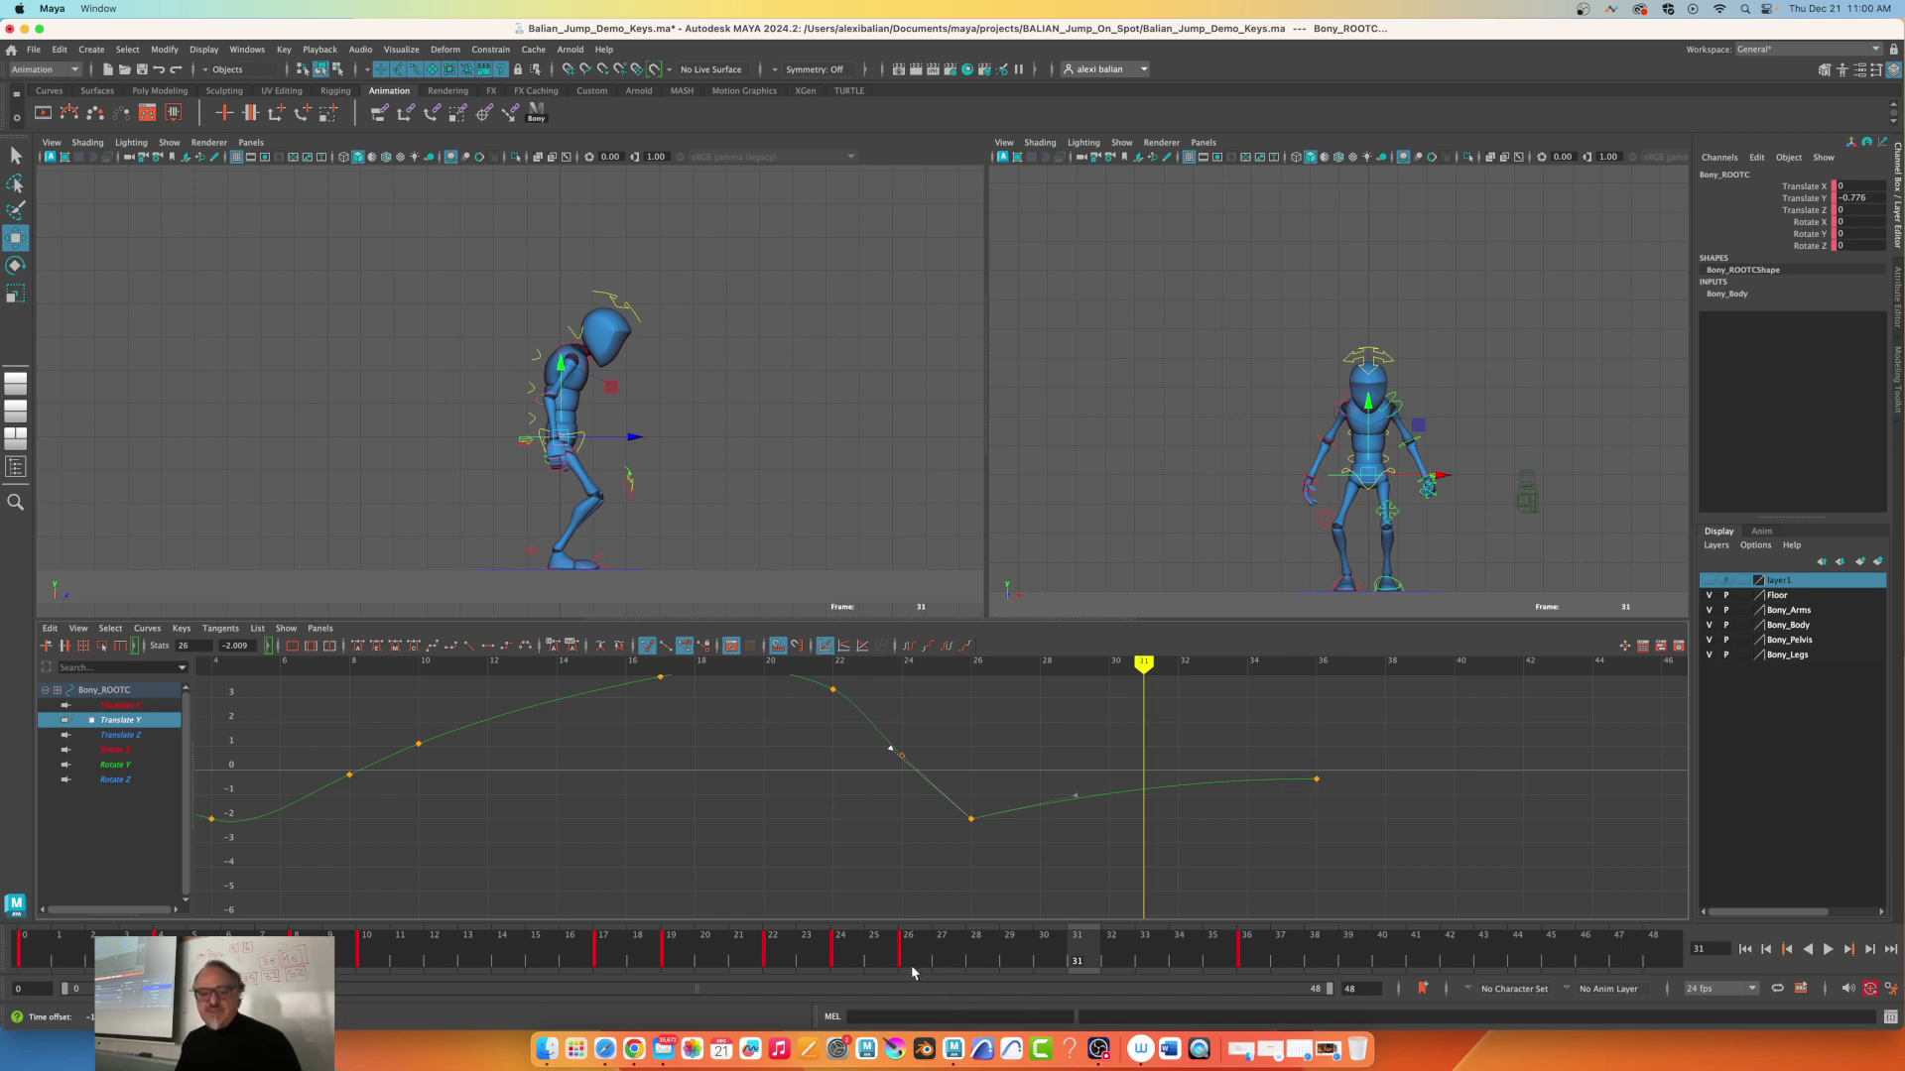
Play the jump, scrub back to frame 25, and angle the frame-24 tangent to drop straight
{"action": "key", "text": "alt+v"}
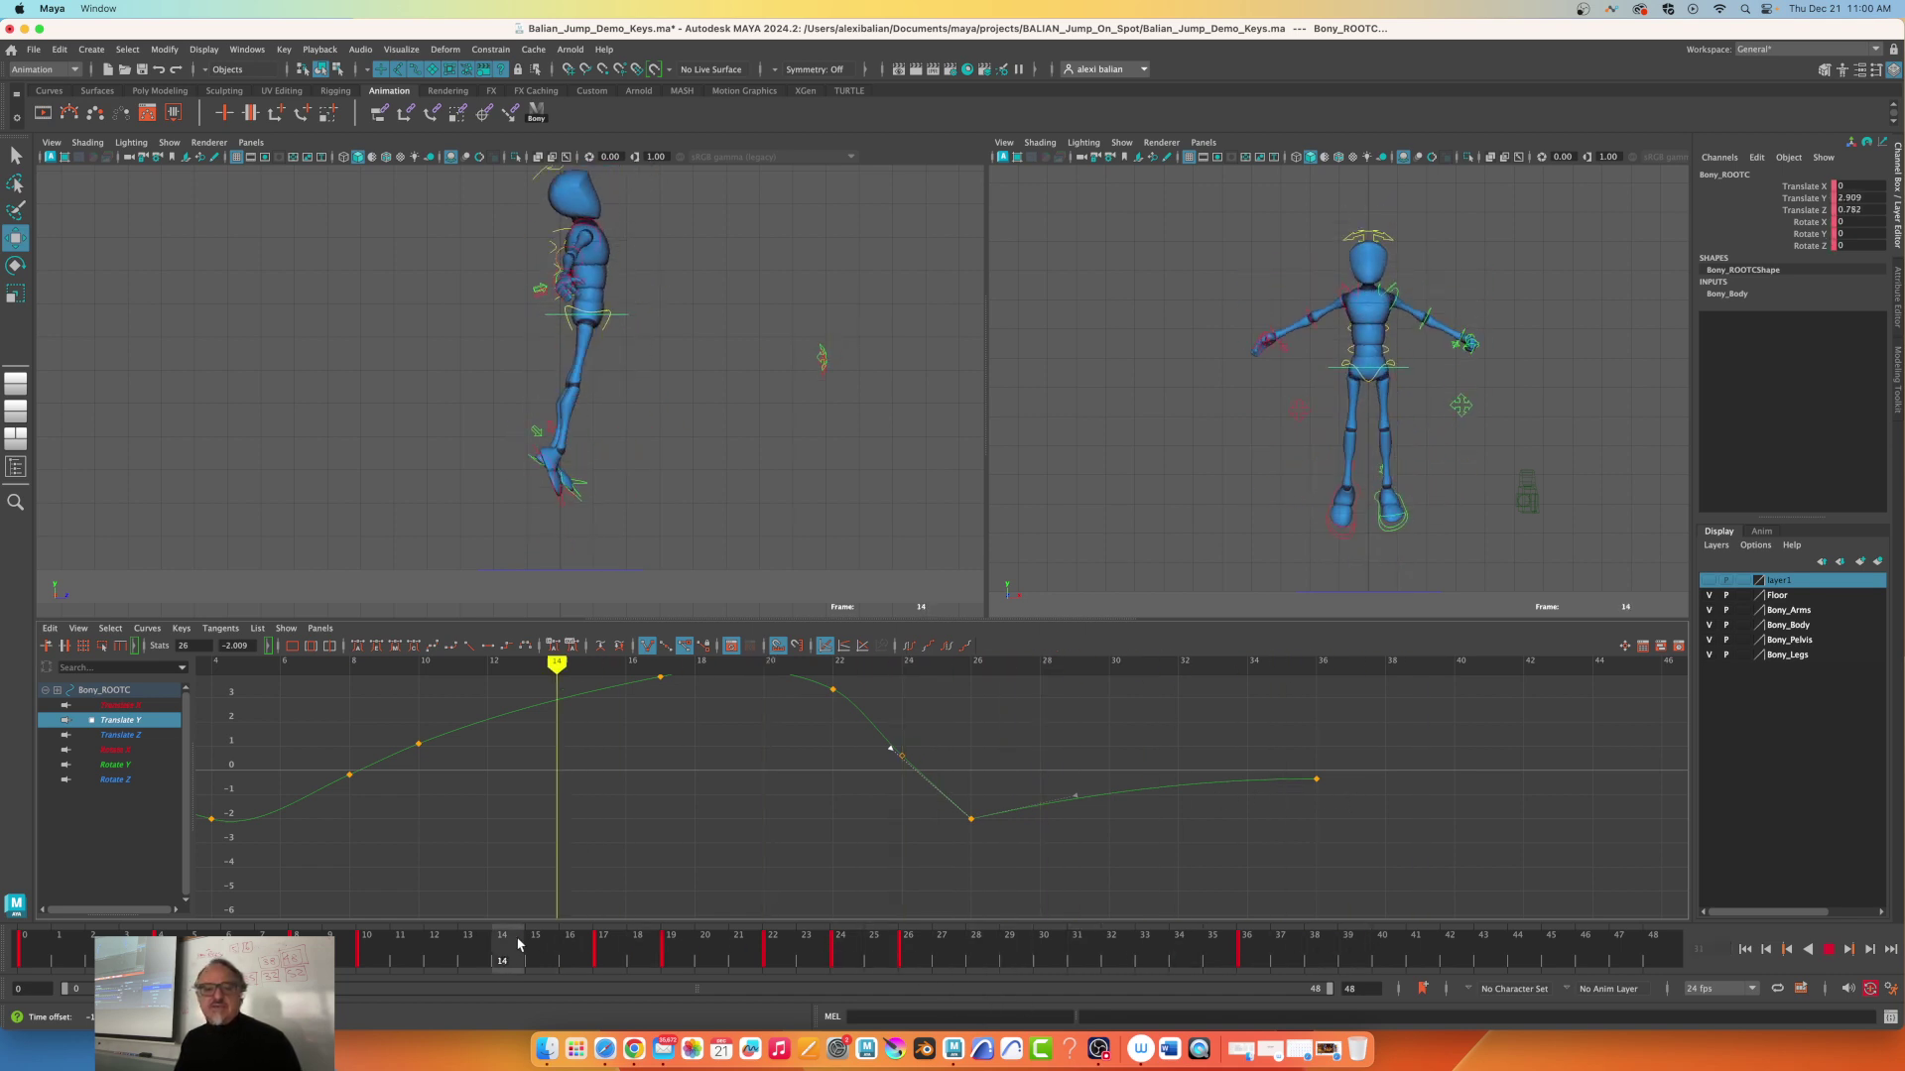
{"action": "mouse_move", "coordinate": [1296, 968]}
{"action": "left_mouse_down"}
{"action": "mouse_move", "coordinate": [866, 972]}
{"action": "mouse_move", "coordinate": [1120, 948]}
{"action": "mouse_move", "coordinate": [918, 957]}
{"action": "left_mouse_up"}
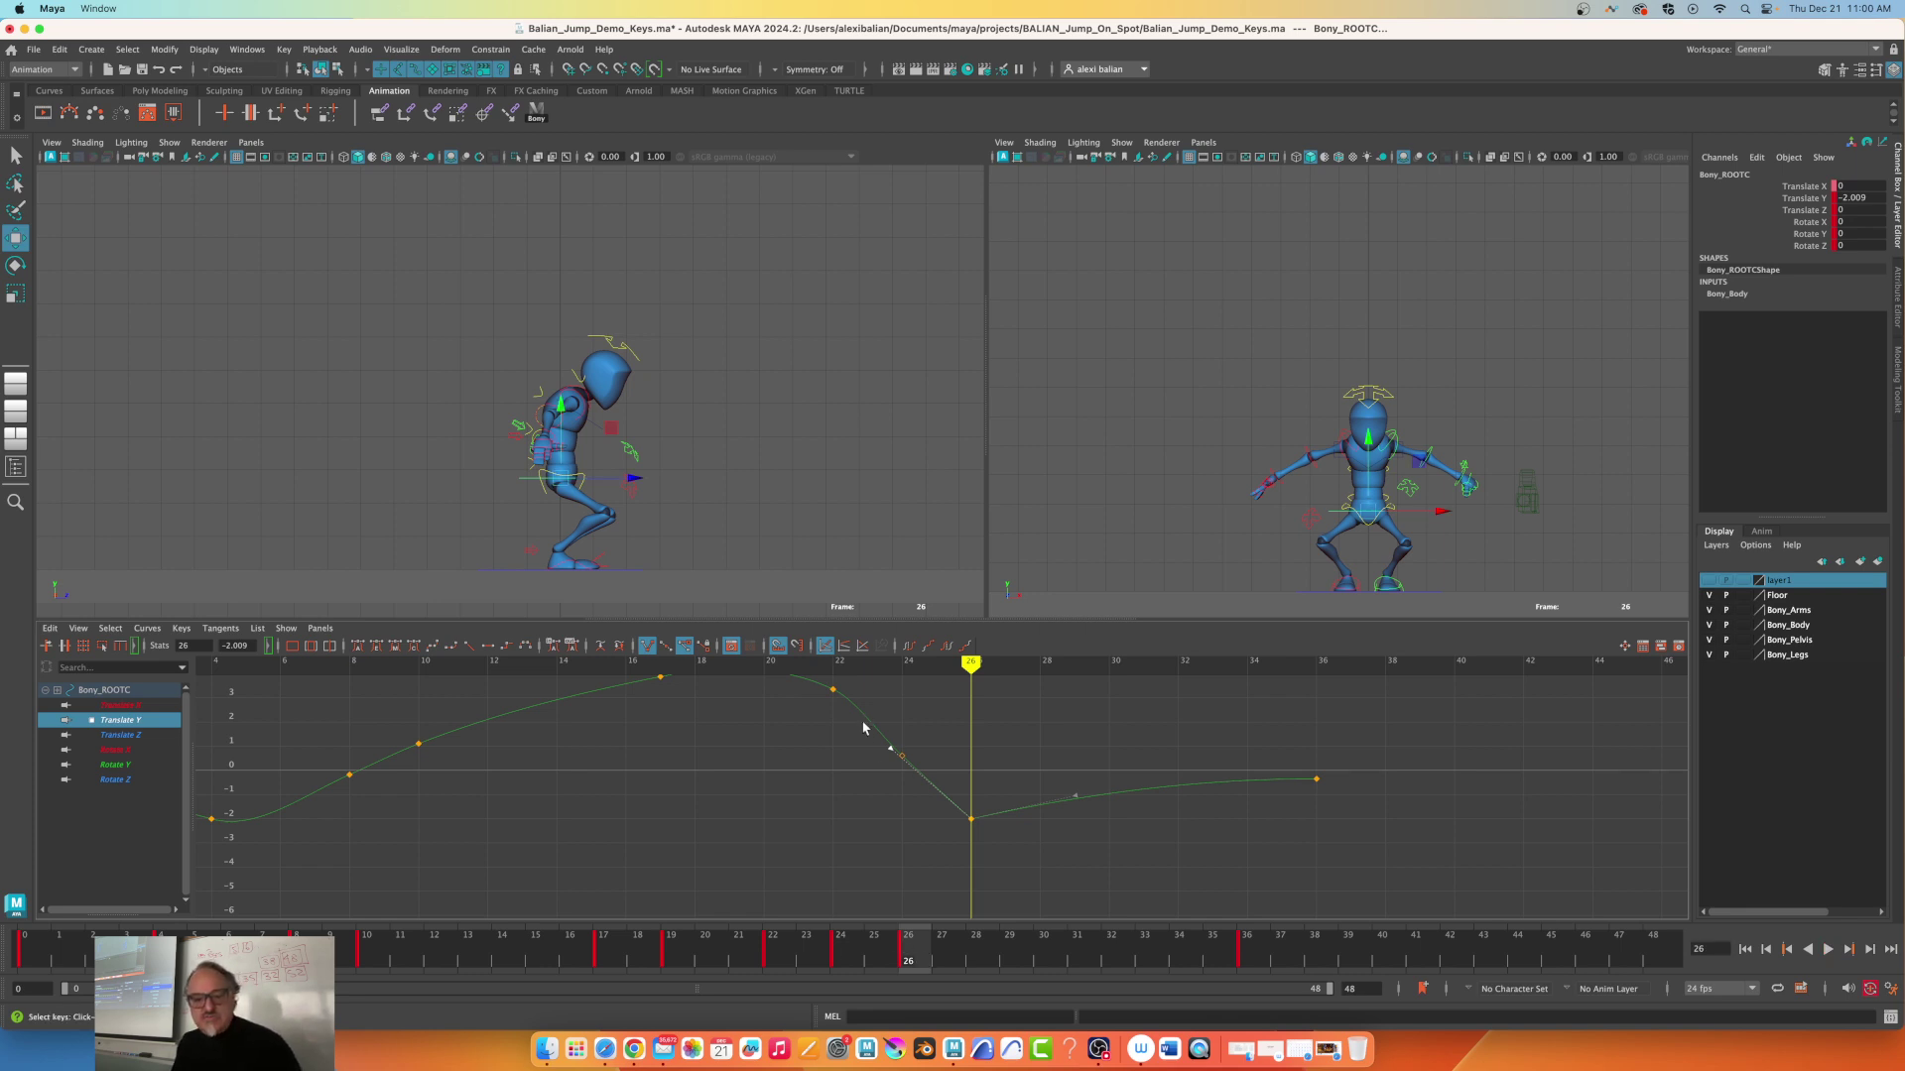
{"action": "left_click_drag", "start_coordinate": [865, 727], "coordinate": [891, 758]}
{"action": "mouse_move", "coordinate": [832, 809]}
{"action": "middle_mouse_down"}
{"action": "mouse_move", "coordinate": [804, 859]}
{"action": "mouse_move", "coordinate": [834, 776]}
{"action": "middle_mouse_up"}
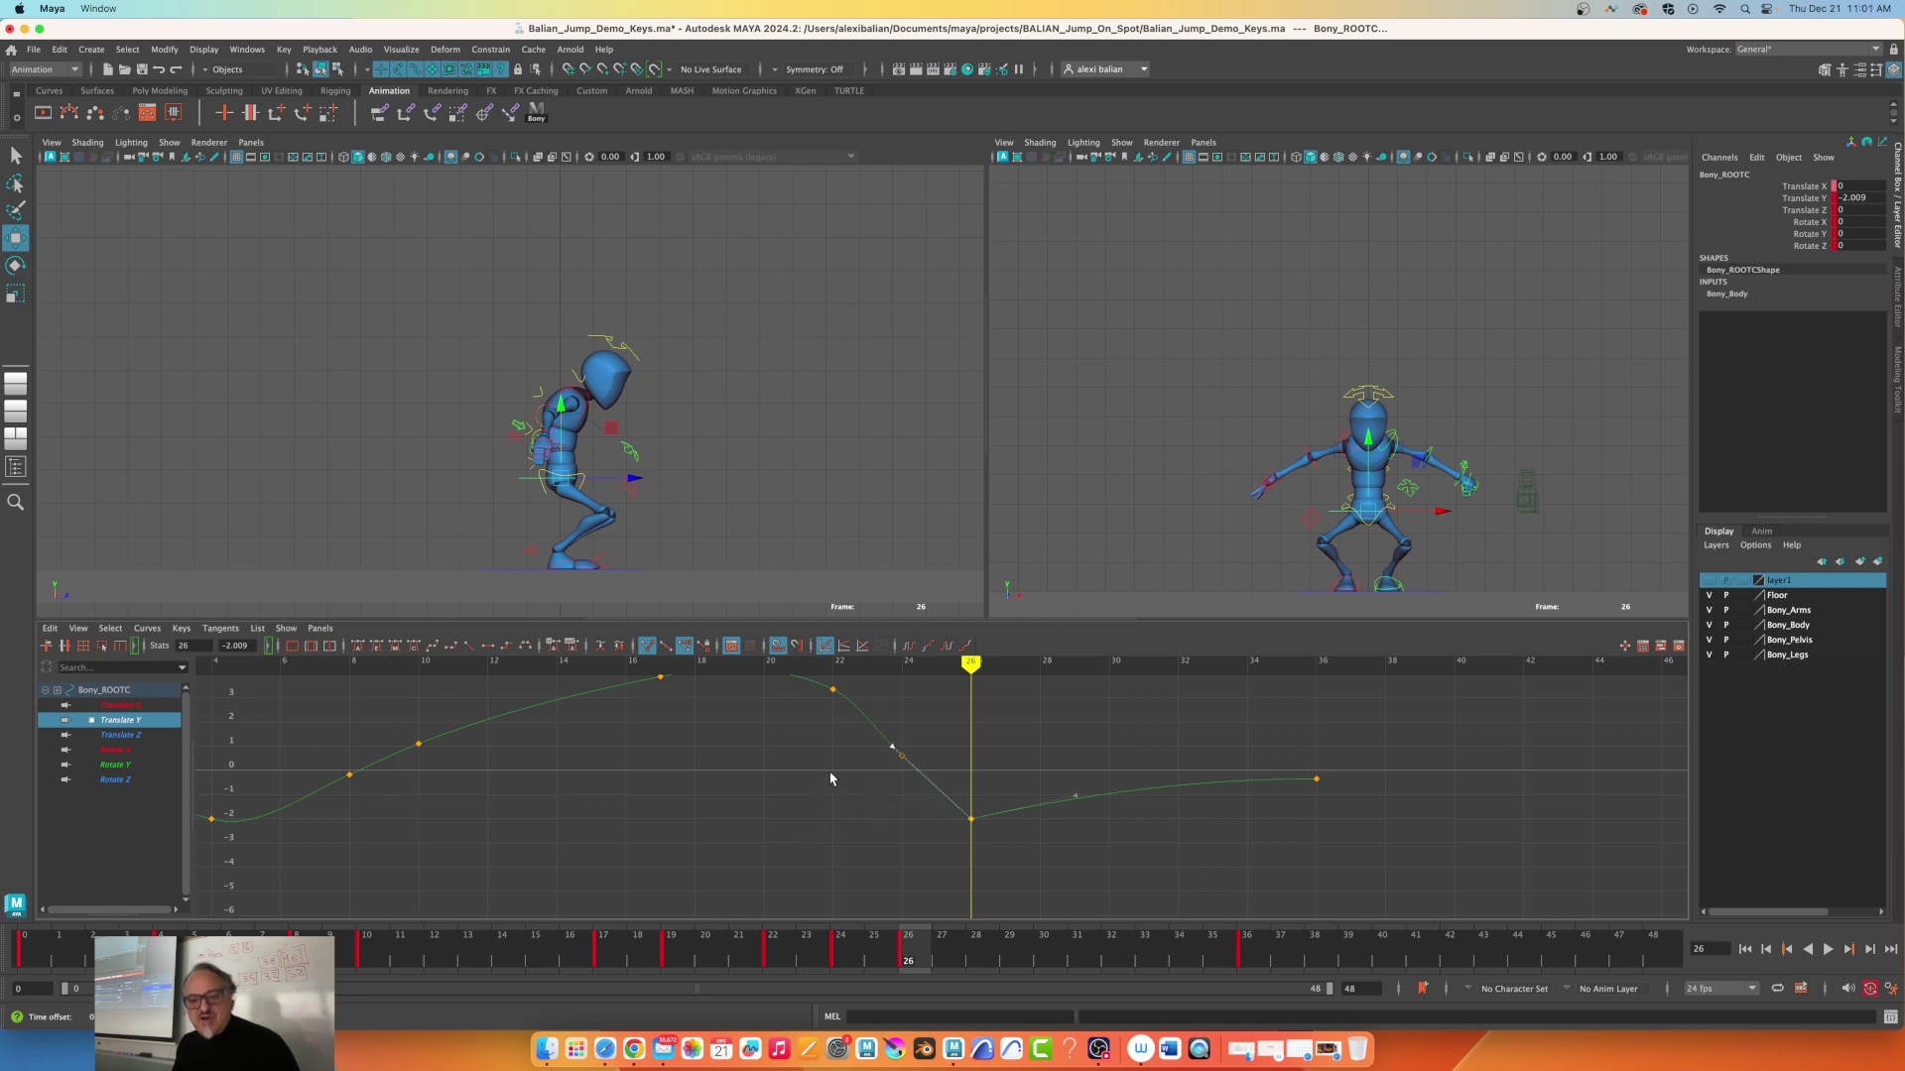
{"action": "key", "text": "f"}
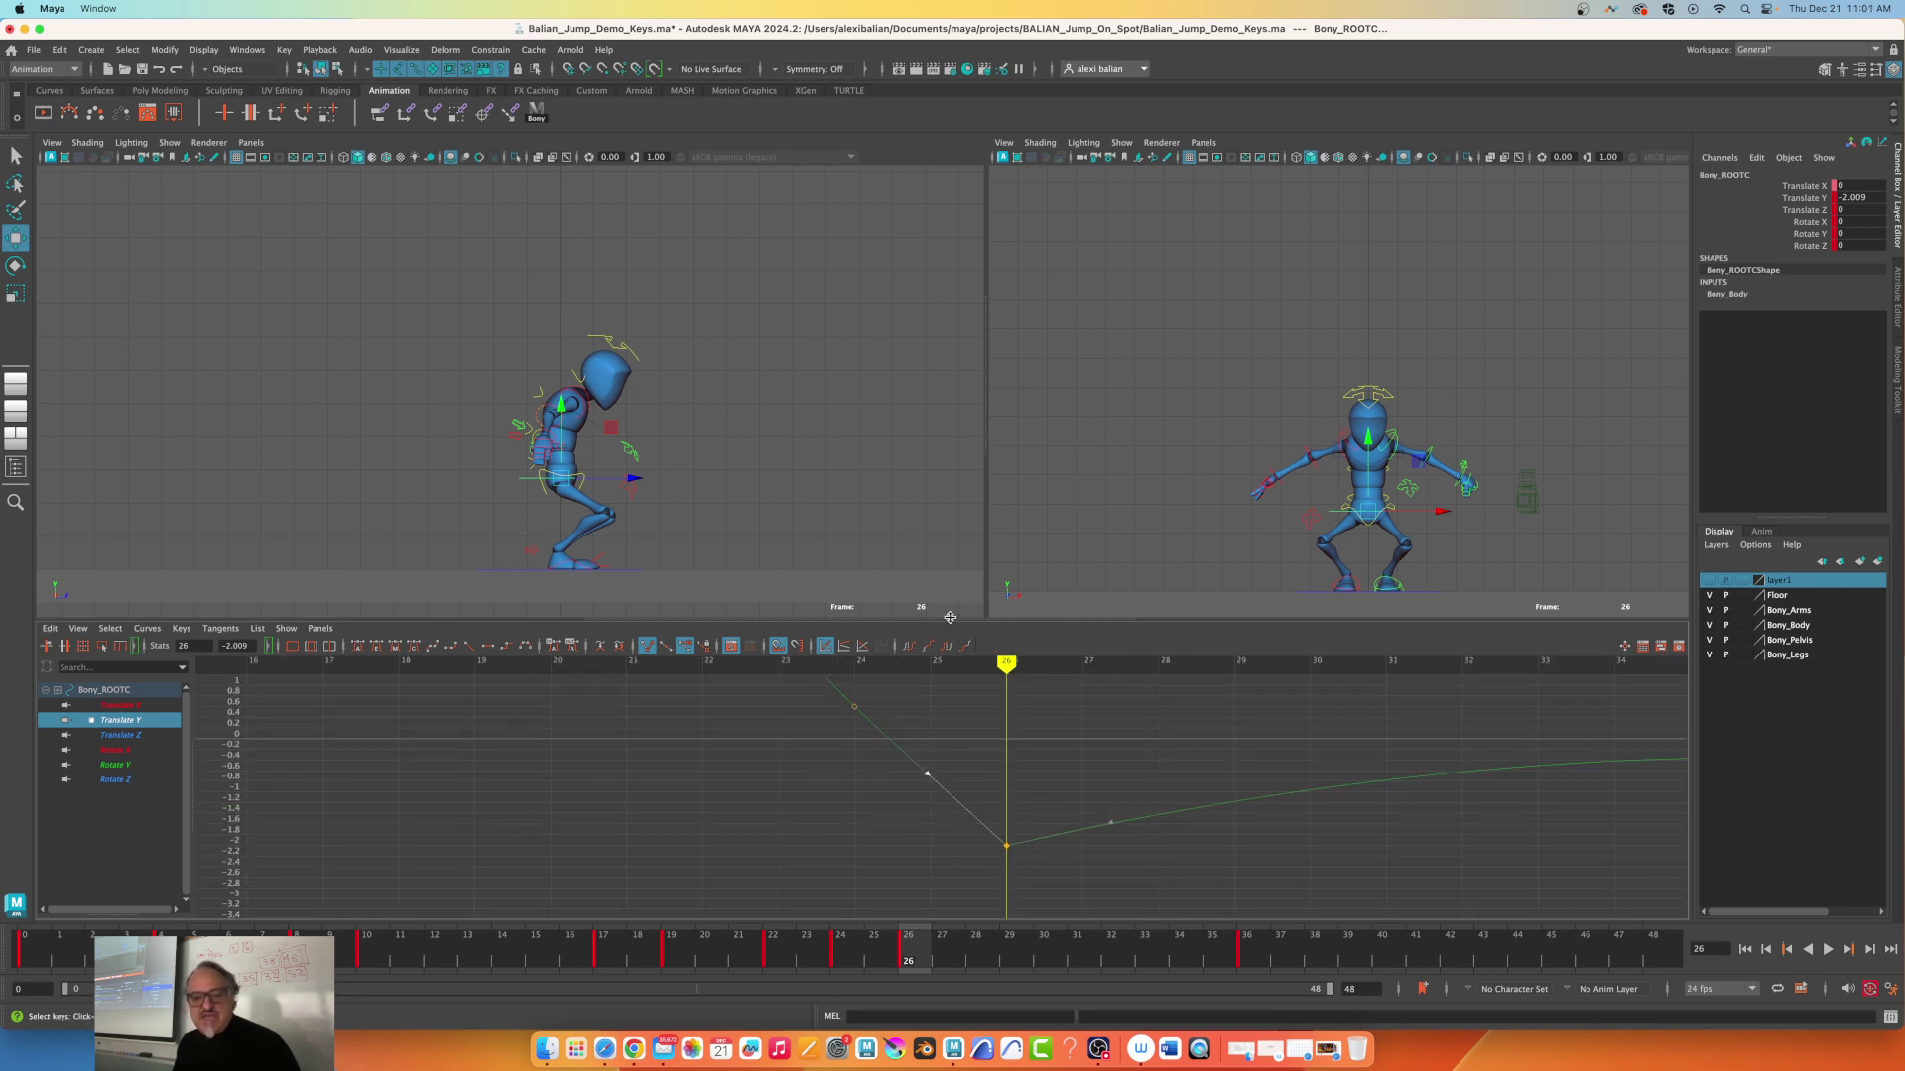
Select the frame-24 key while resizing the panels, then play the jump and stop at frame 30
{"action": "left_click_drag", "start_coordinate": [949, 616], "coordinate": [901, 536]}
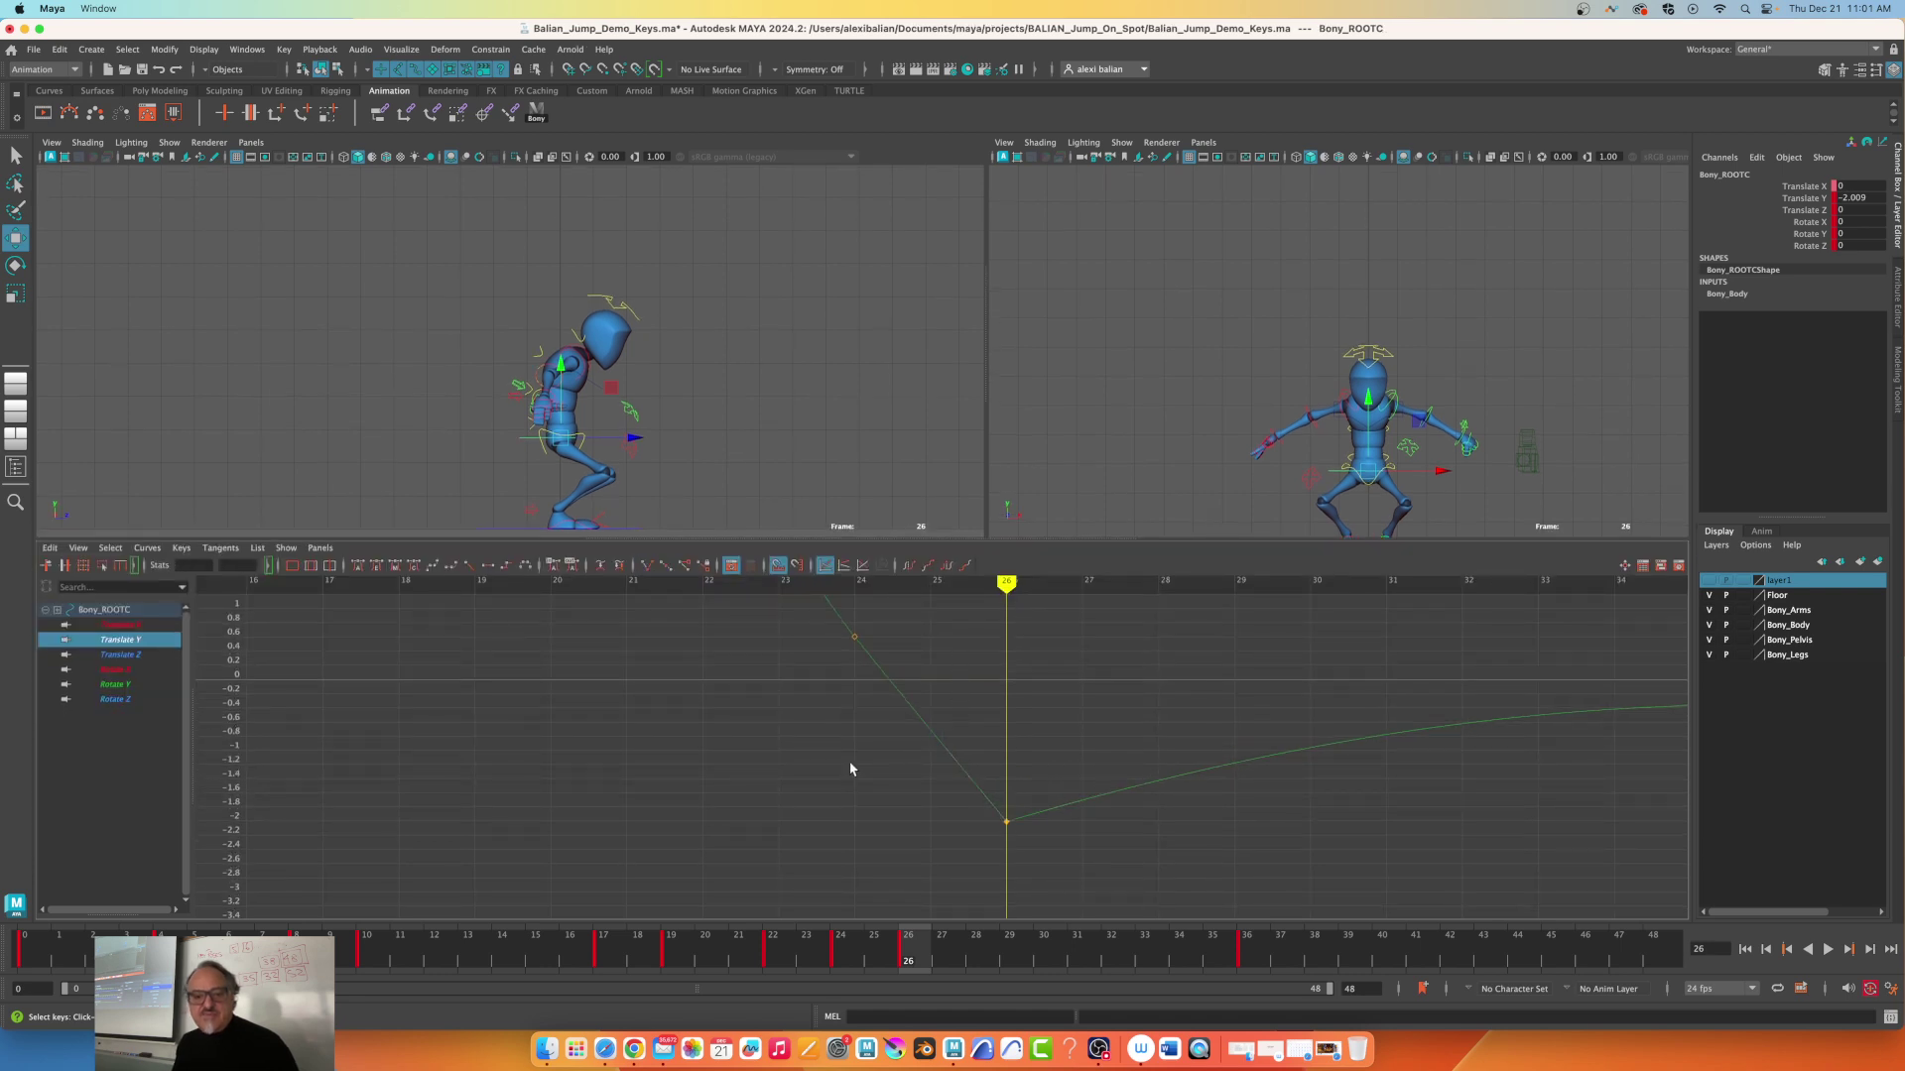
{"action": "left_click", "coordinate": [853, 637]}
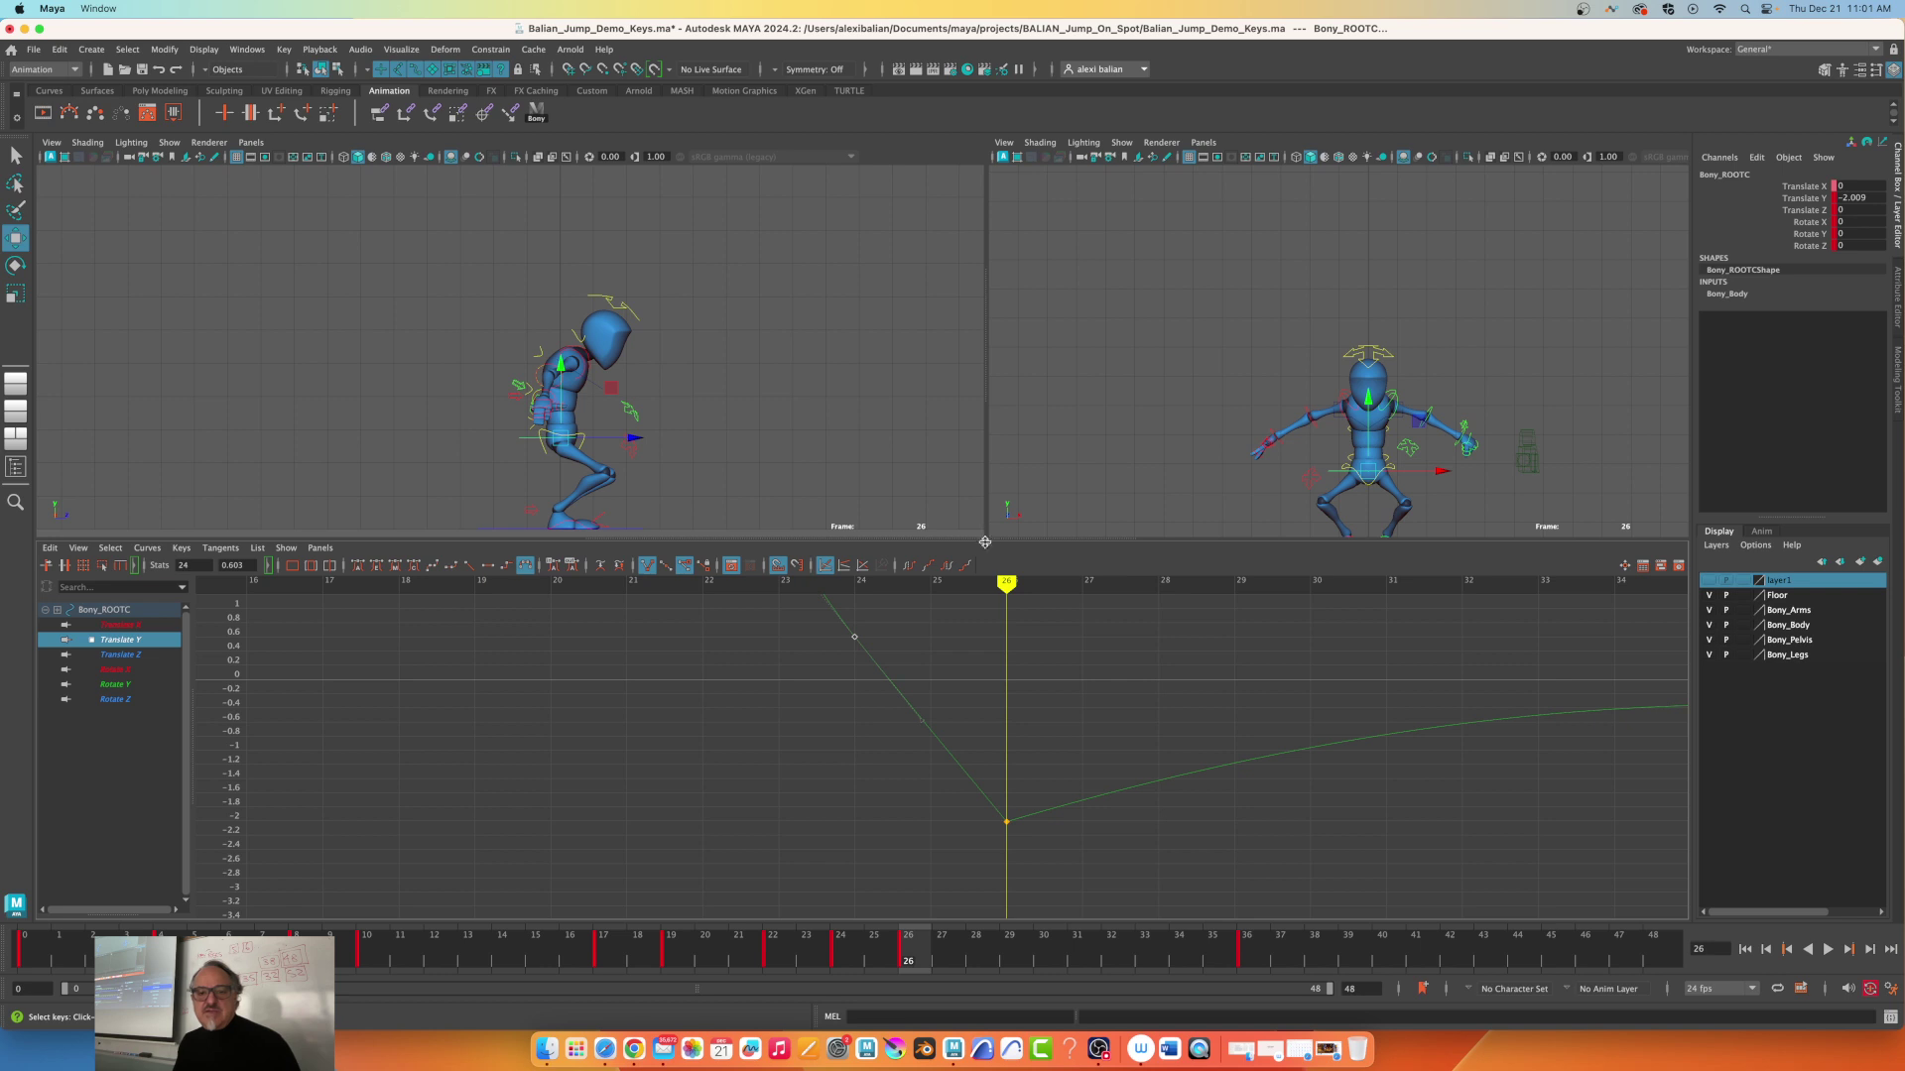
{"action": "left_click_drag", "start_coordinate": [983, 542], "coordinate": [983, 712]}
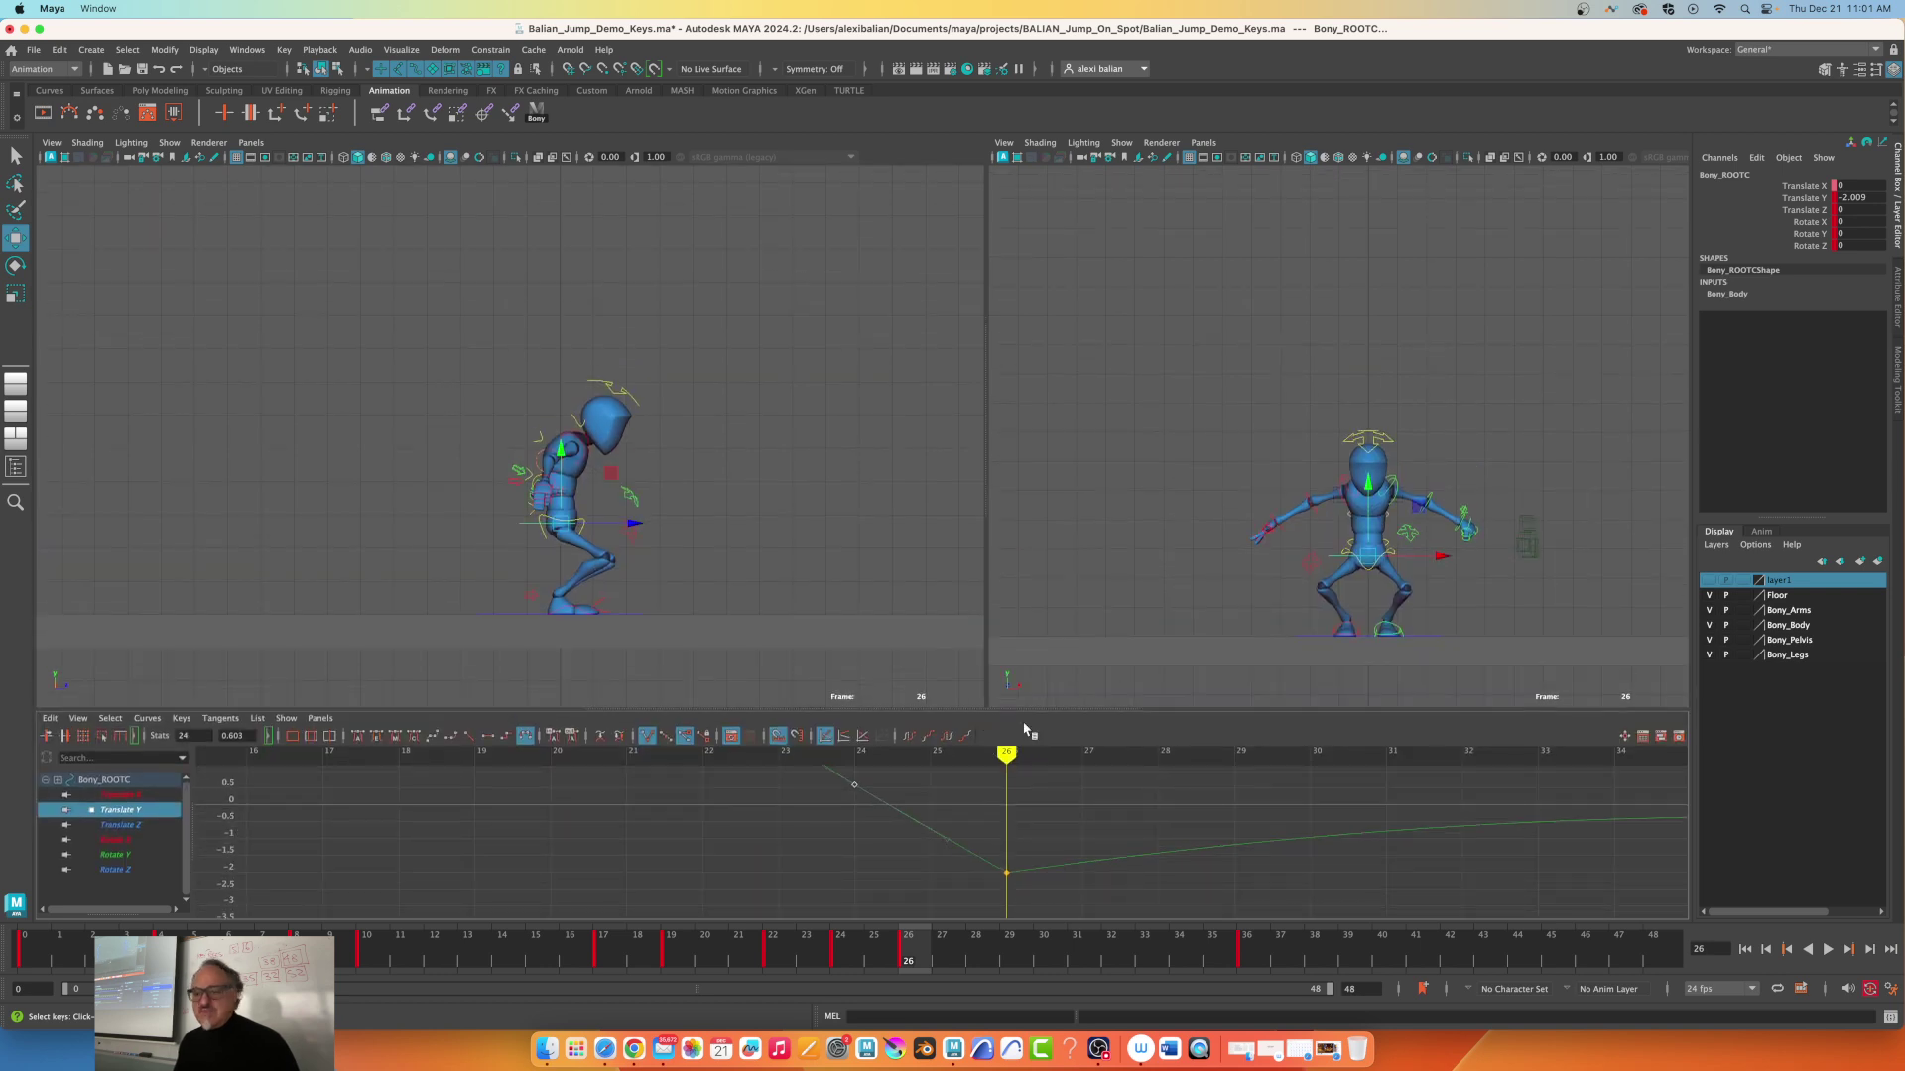
{"action": "left_click", "coordinate": [1830, 950]}
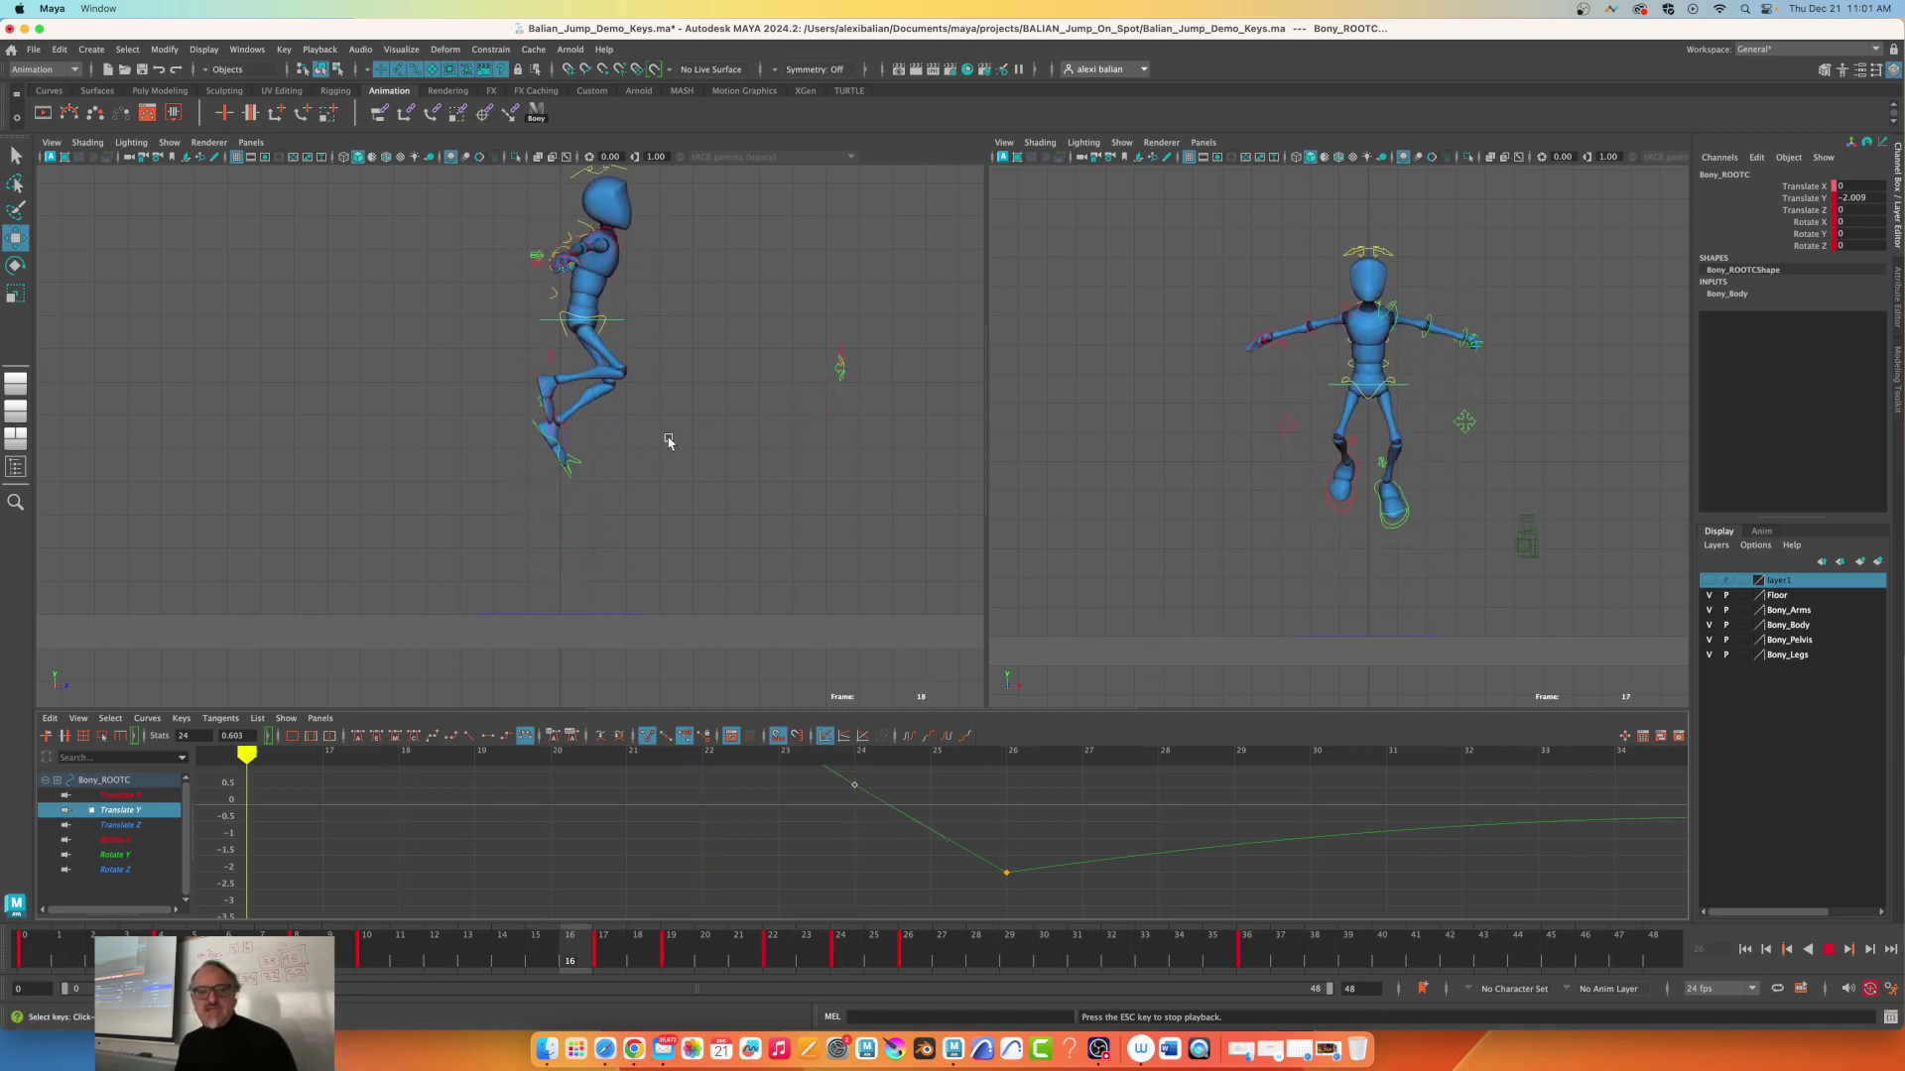
{"action": "left_click", "coordinate": [1833, 956]}
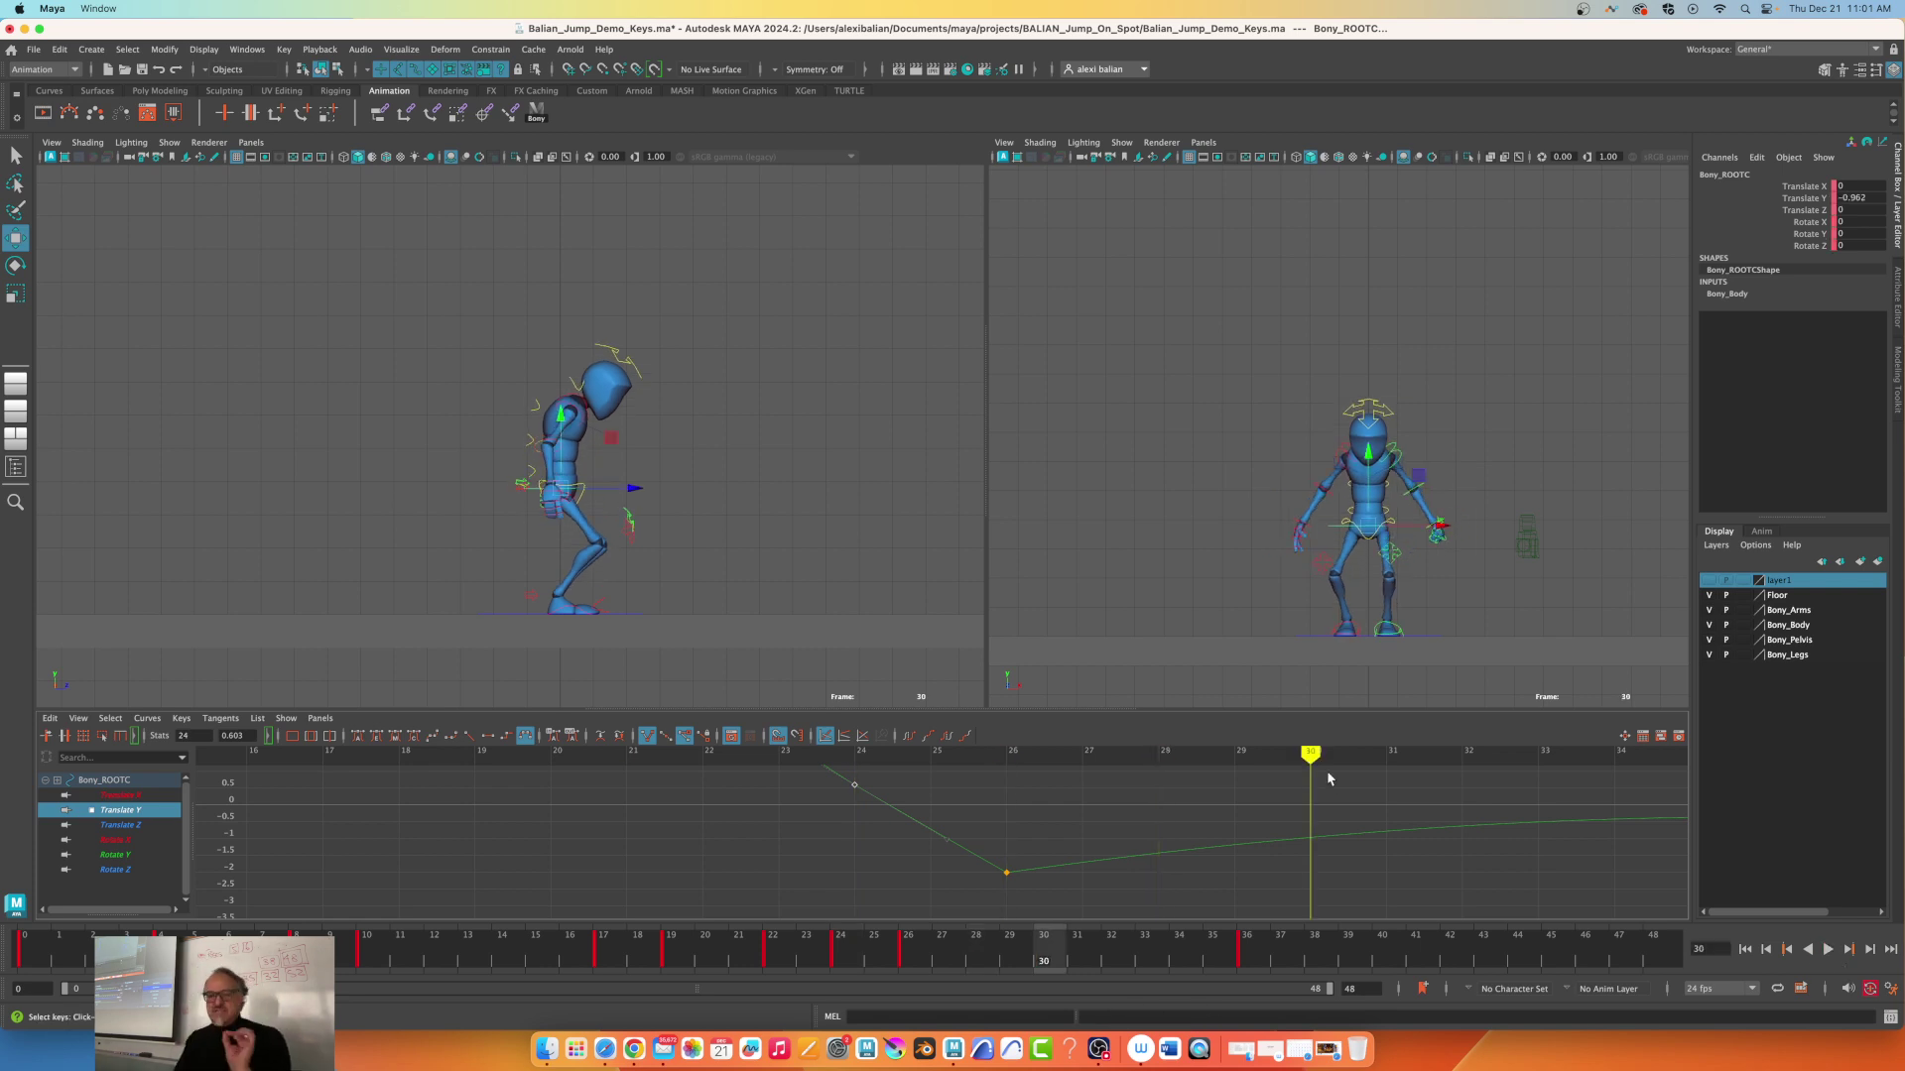